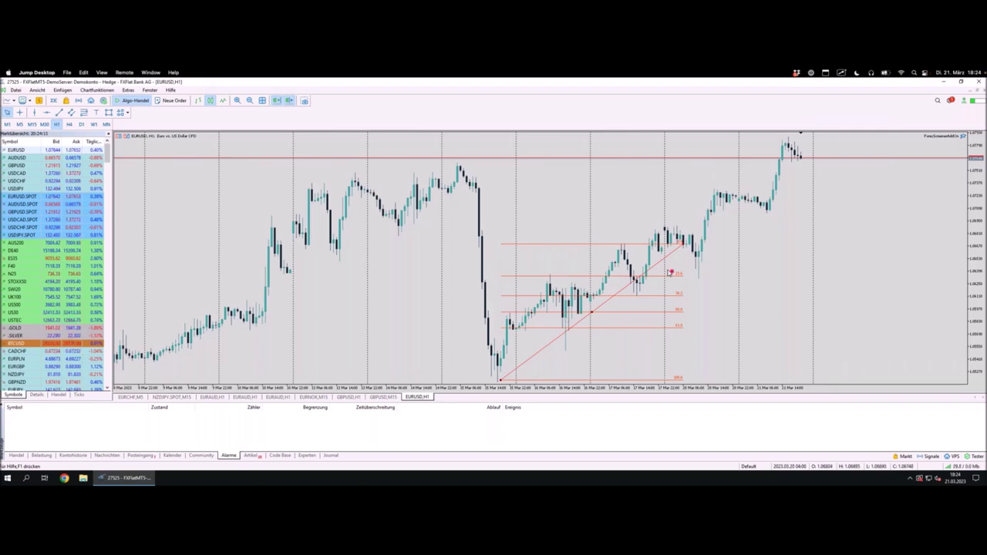
Switch to the Forex Screener page in Safari and set the RSI (14) basic filter to RSI > 80.
mouse_move(626, 275)
mouse_down()
mouse_move(634, 298)
mouse_move(654, 284)
mouse_move(633, 277)
mouse_up()
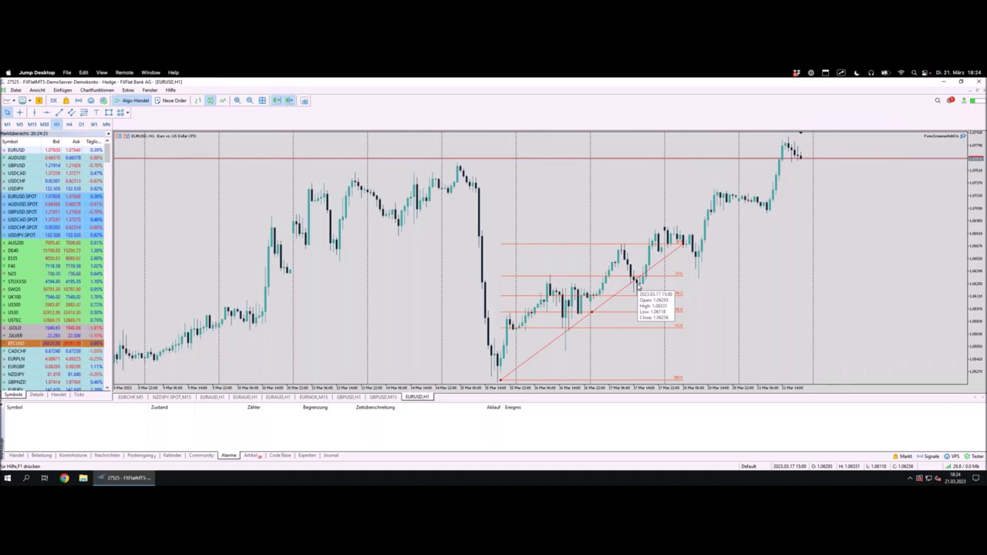
key(ctrl+Left)
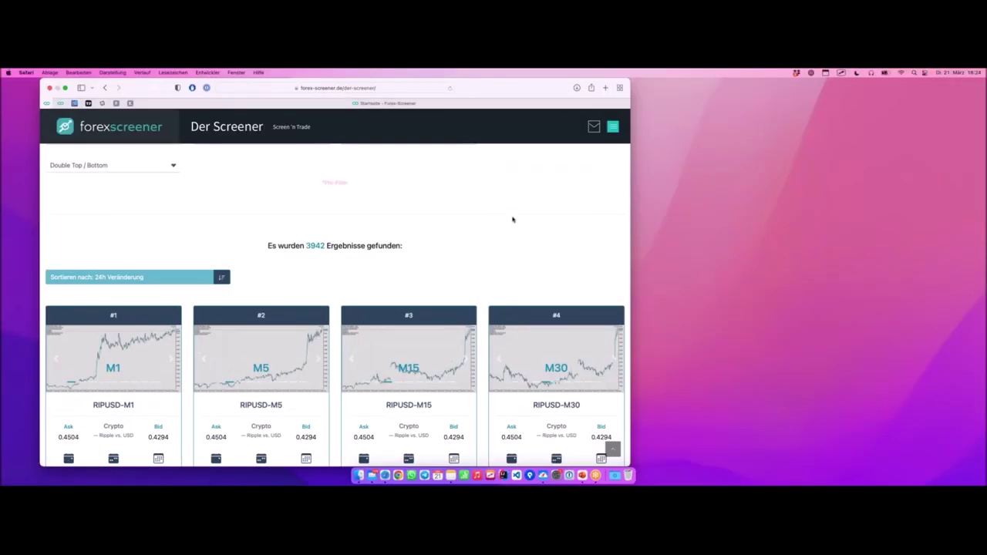
scroll(513, 219, up, 20)
scroll(513, 219, up, 5)
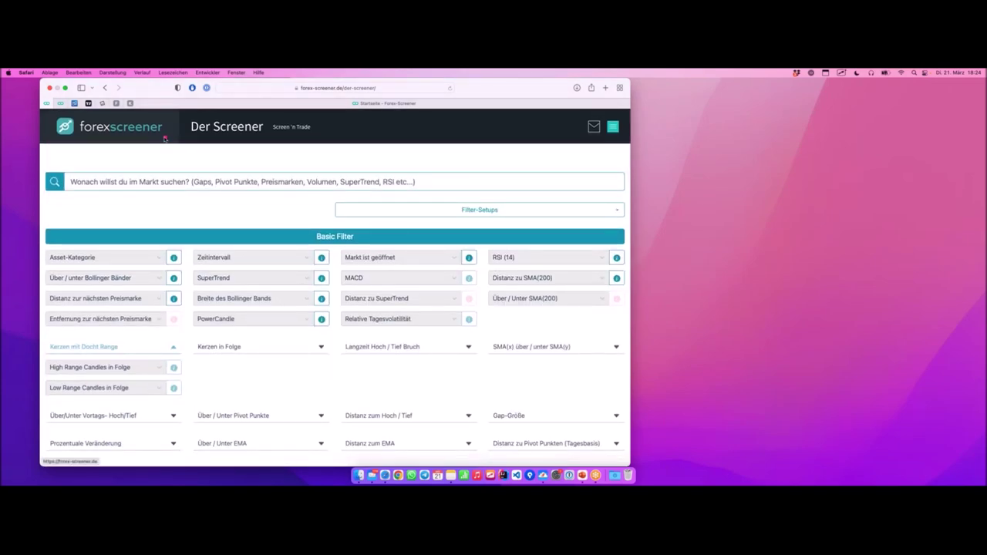
scroll(296, 195, down, 1)
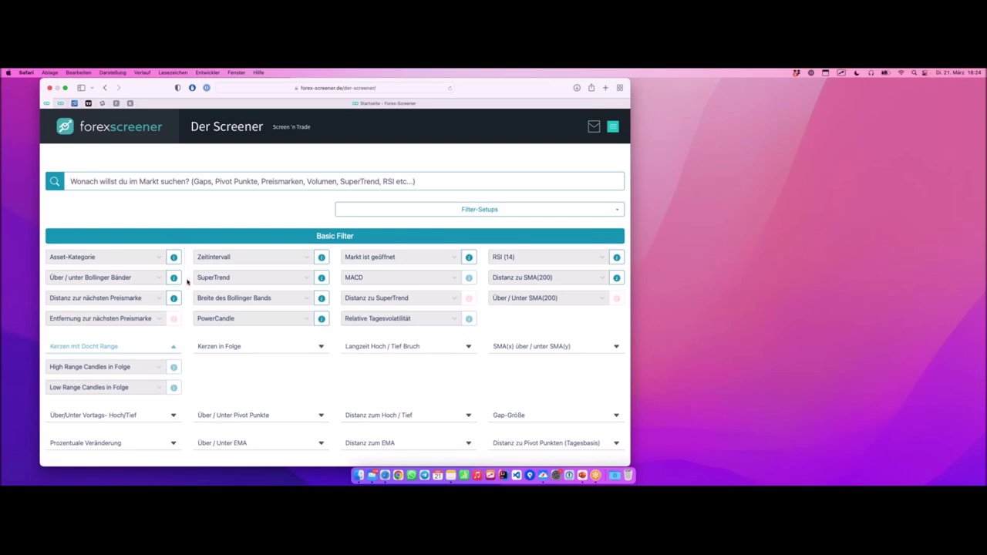
click(544, 259)
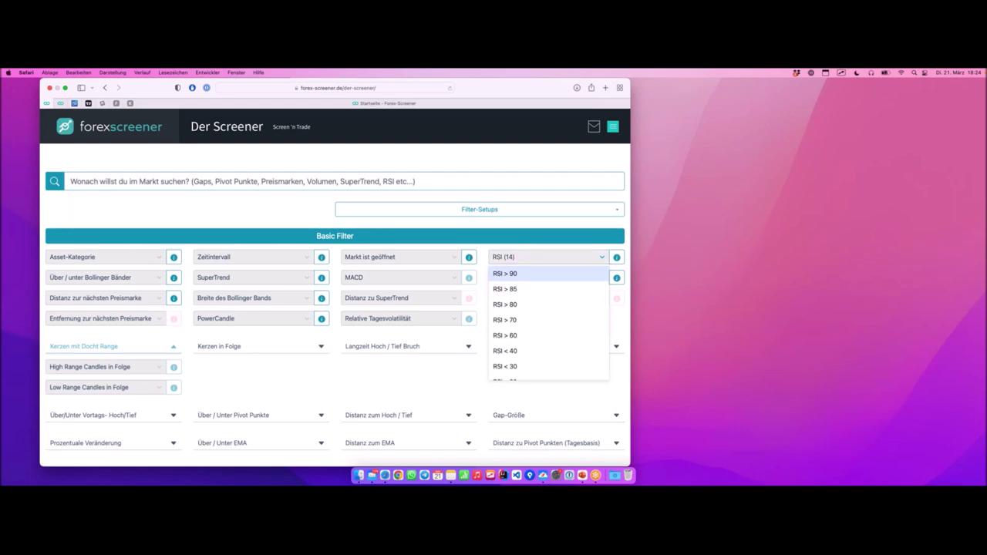
click(523, 306)
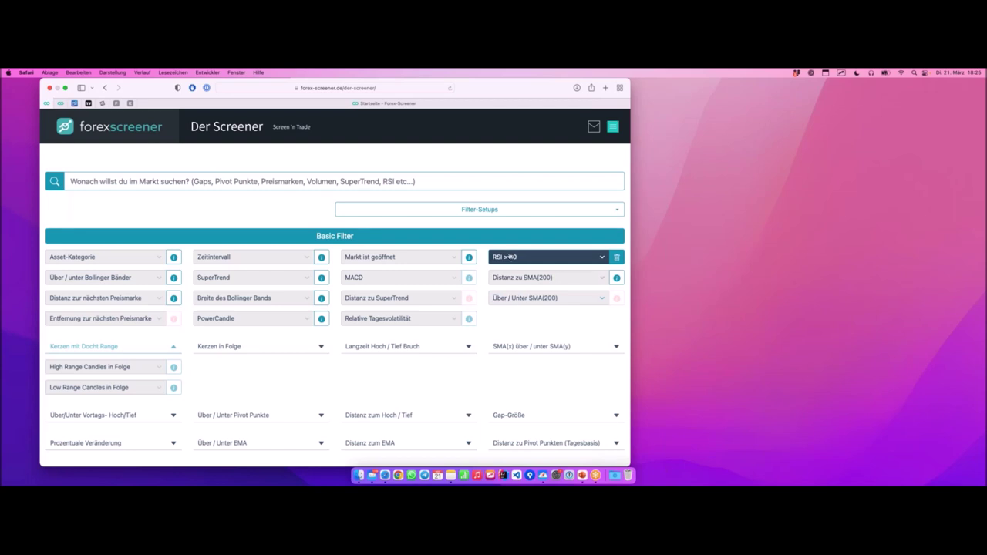
mouse_move(484, 245)
mouse_down()
mouse_move(521, 269)
mouse_move(526, 259)
mouse_move(525, 245)
mouse_move(483, 245)
mouse_up()
Examine the RSI-sorted results and trace the steep rises on the first three chart previews.
scroll(464, 261, down, 20)
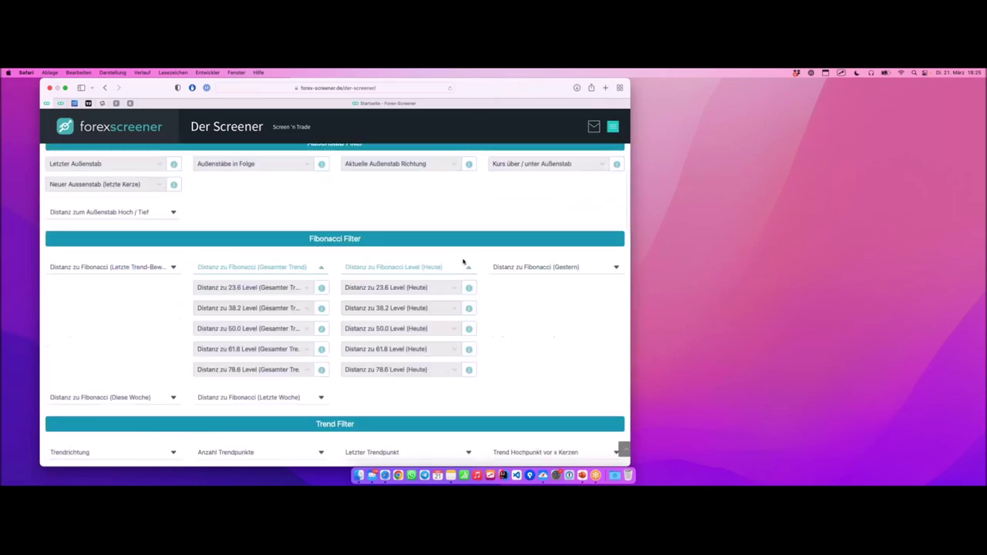
scroll(464, 260, up, 1)
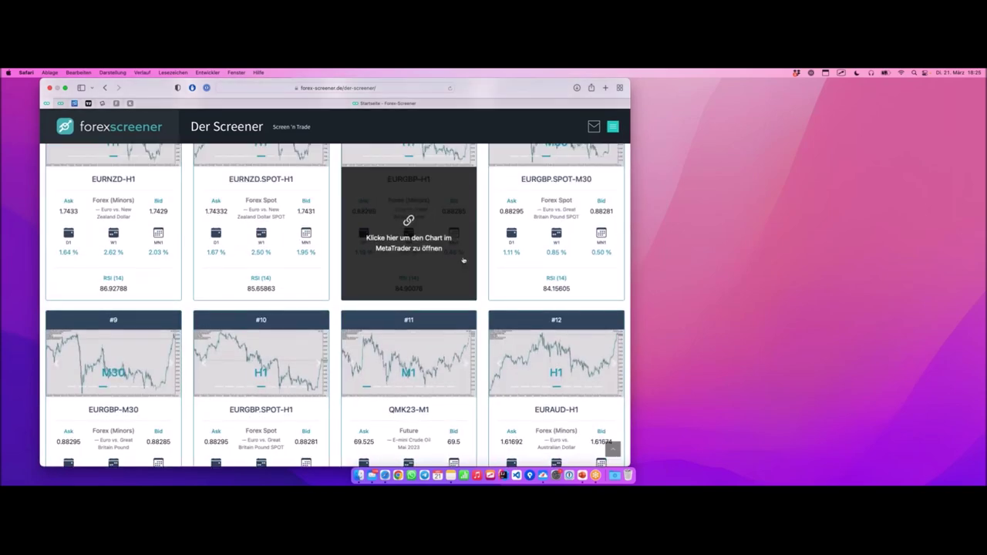
scroll(445, 247, up, 10)
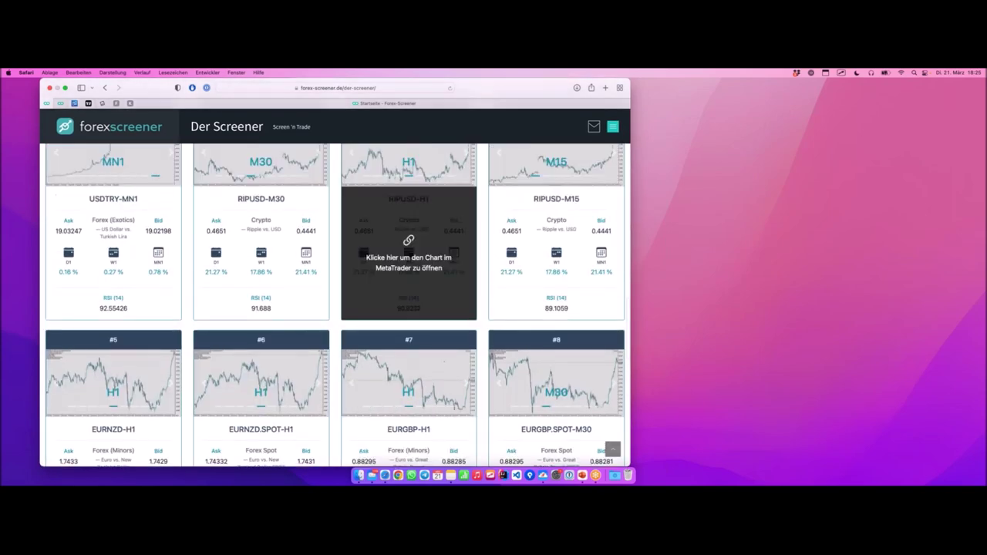
scroll(335, 320, down, 2)
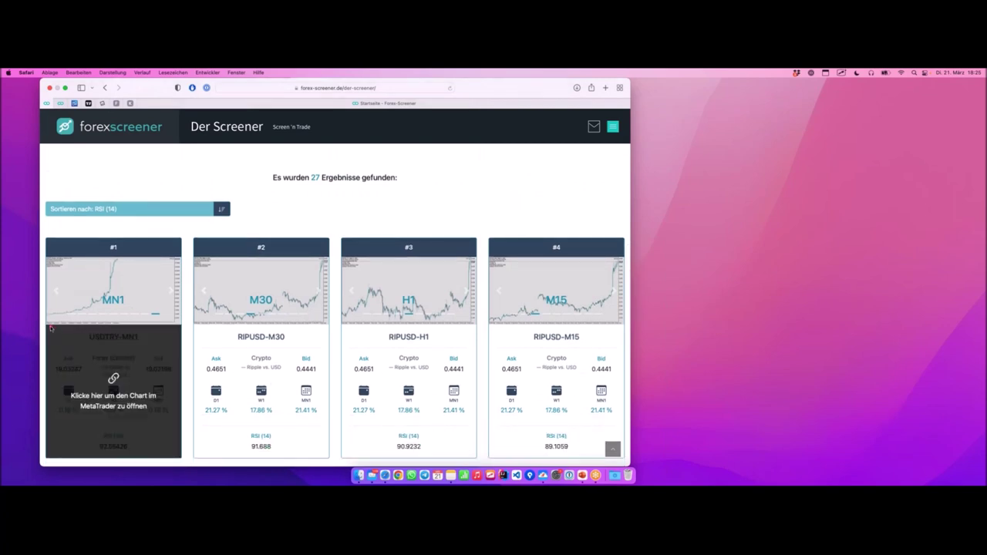
drag(101, 296, 119, 259)
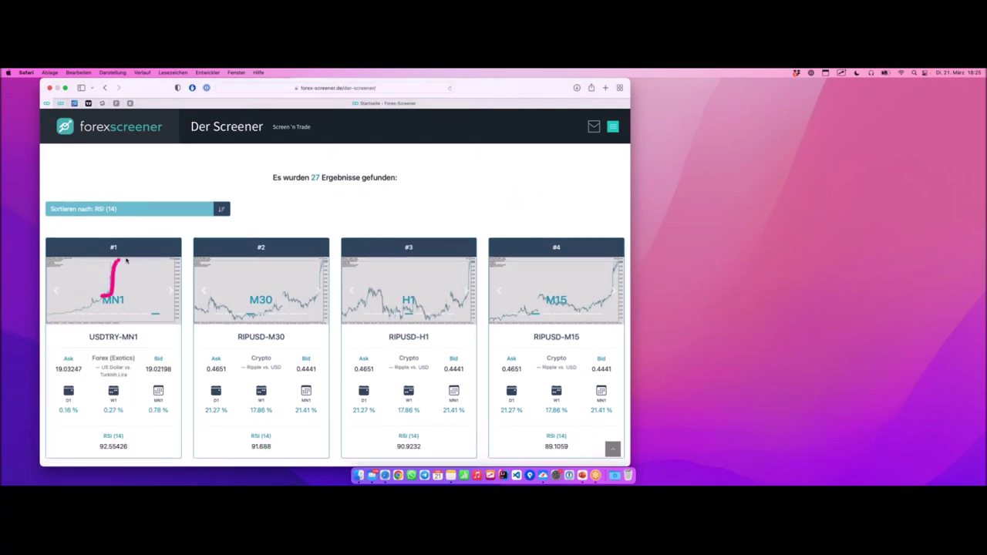
drag(313, 300, 323, 262)
drag(447, 305, 471, 274)
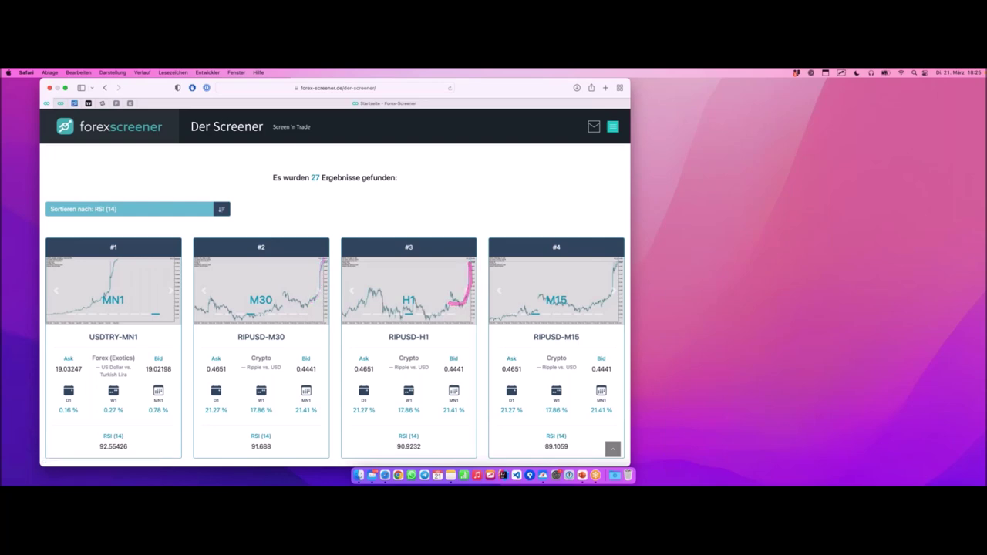
Mark the latest rise on the EURGBP.SPOT-M30 preview and open that result's chart in MetaTrader.
scroll(470, 274, down, 3)
scroll(409, 309, down, 2)
drag(603, 379, 613, 337)
scroll(585, 347, down, 1)
click(572, 348)
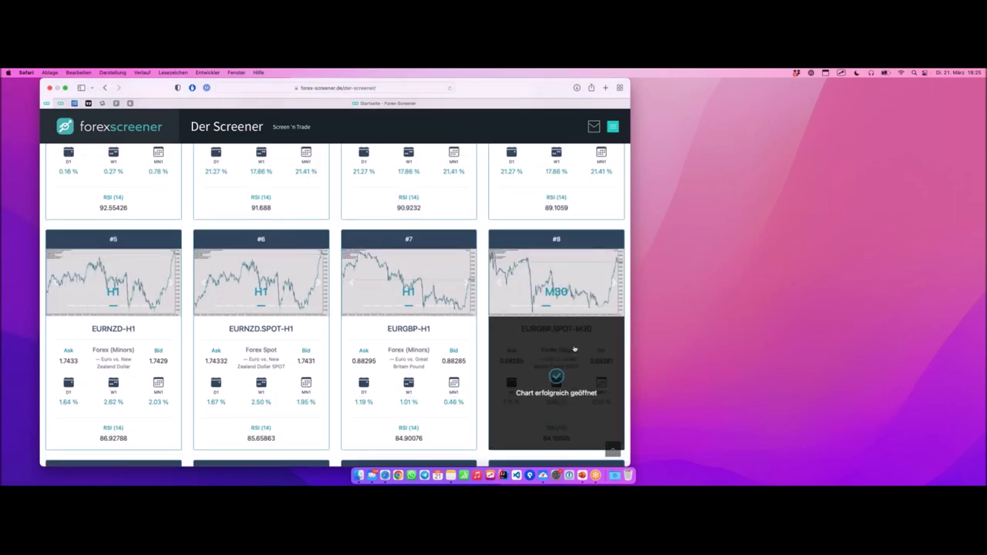
Switch to MetaTrader and read the RSI(14) value near the latest EURGBP.SPOT high with the crosshair and data window.
key(ctrl+Right)
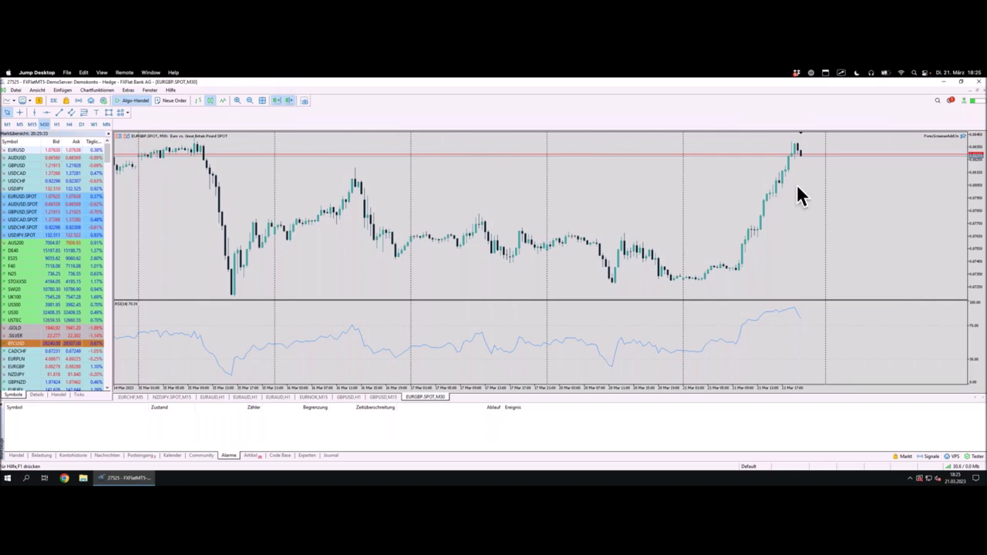
drag(720, 339, 784, 310)
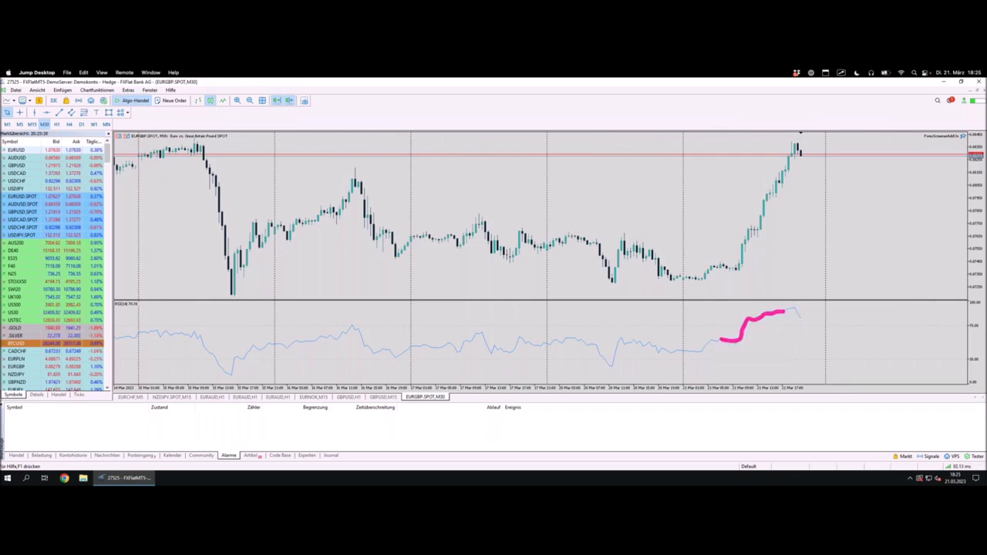
key(ctrl+f)
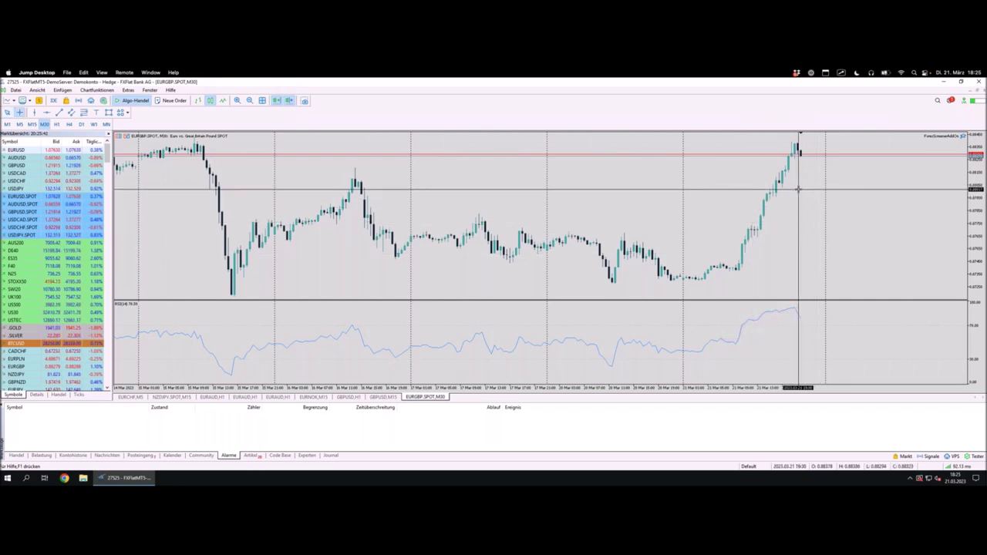
key(ctrl+d)
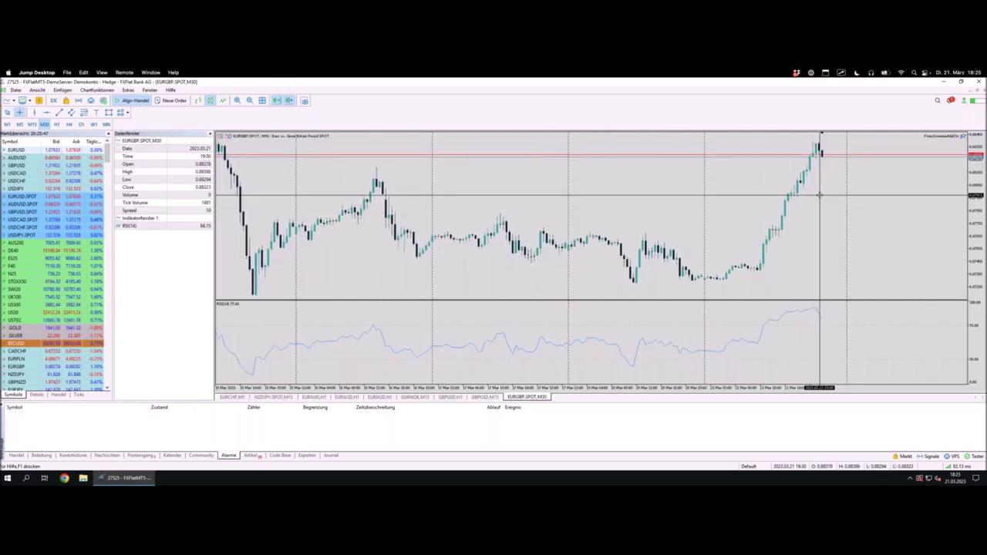
key(Escape)
Return to the Forex Screener page in Safari and clear the RSI (14) filter.
key(ctrl+Left)
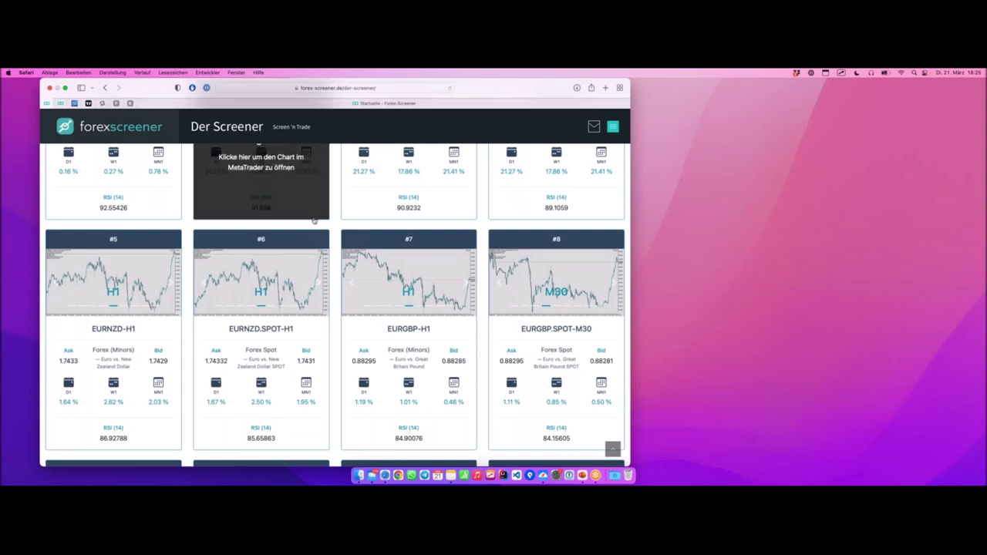
scroll(338, 208, up, 5)
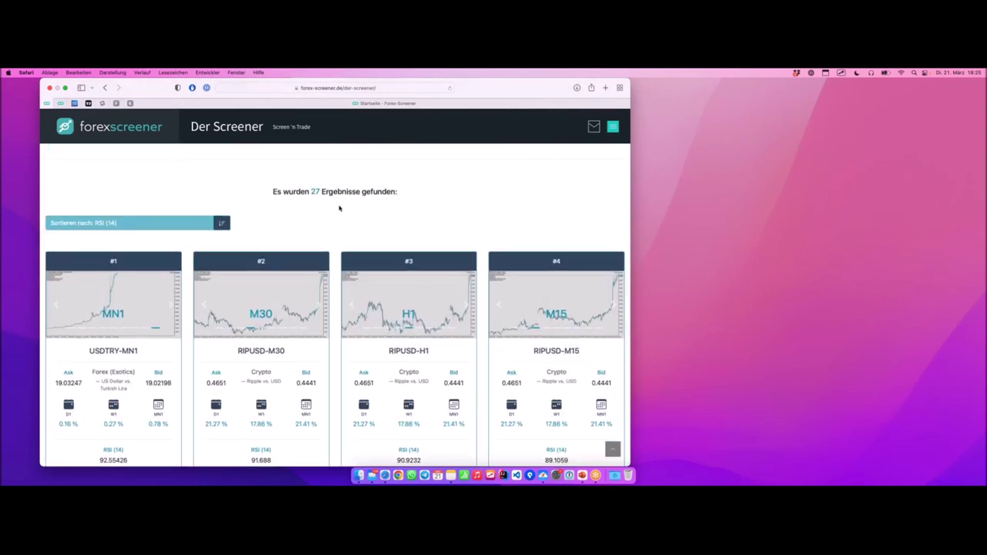
scroll(339, 208, up, 3)
scroll(340, 207, up, 10)
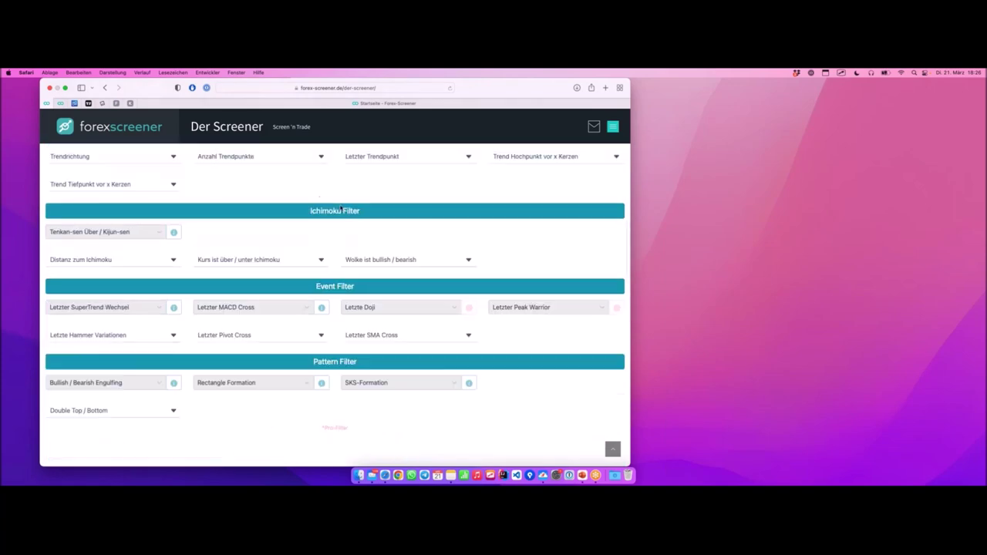
scroll(340, 207, up, 3)
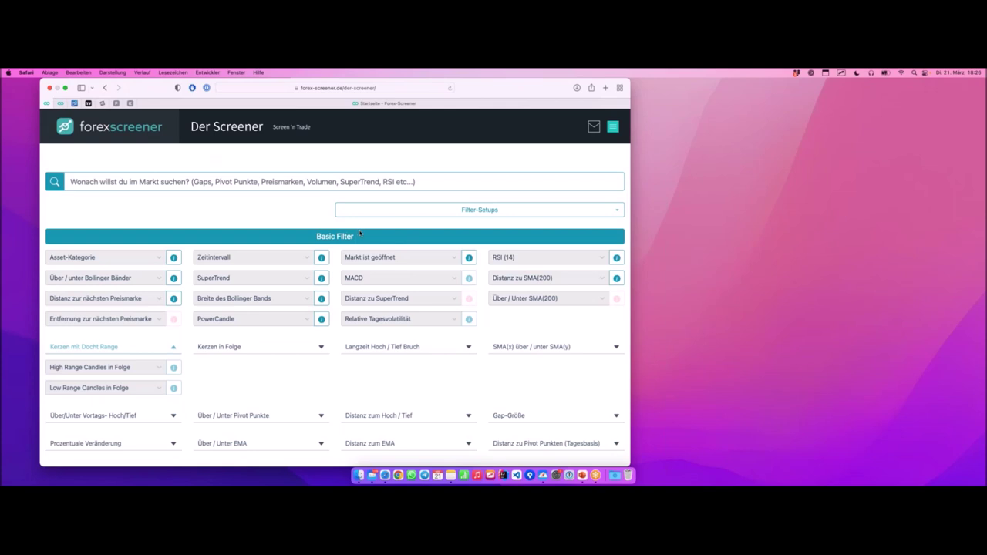
Leave only the Distanz zu Fibonacci (Gesamter Trend) group expanded in the Fibonacci filters, collapsing the Heute group.
scroll(360, 233, down, 10)
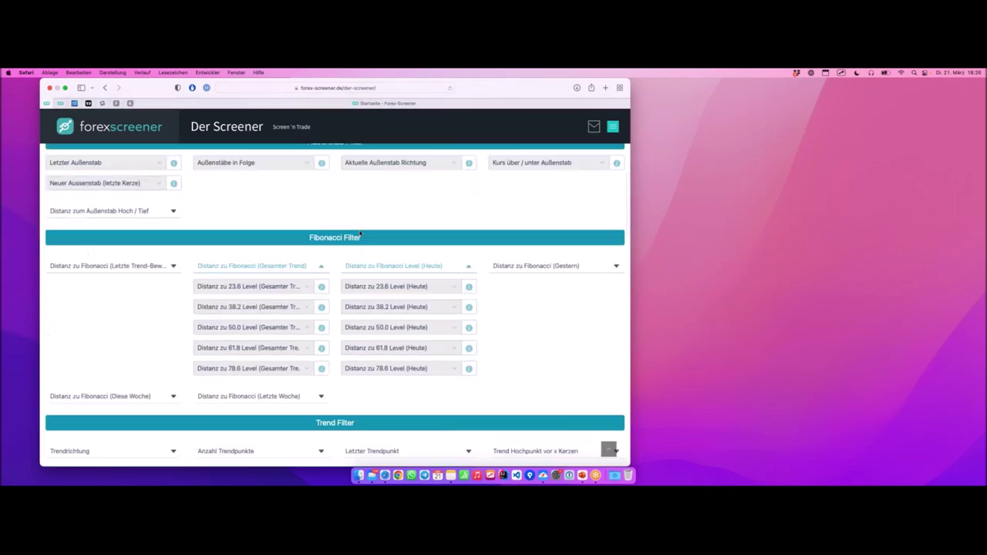
mouse_move(307, 237)
mouse_down()
mouse_move(360, 238)
mouse_move(368, 219)
mouse_move(307, 211)
mouse_move(307, 236)
mouse_up()
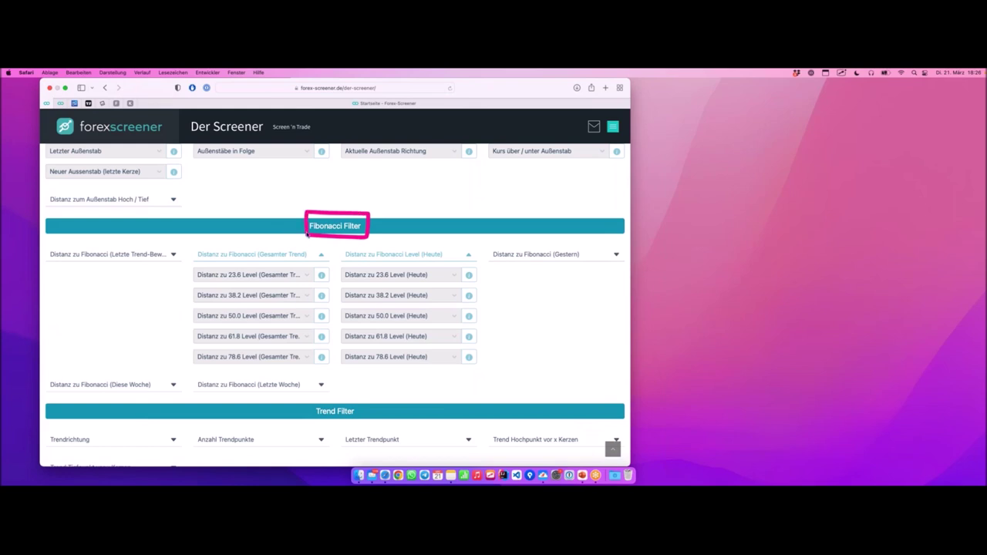
click(255, 256)
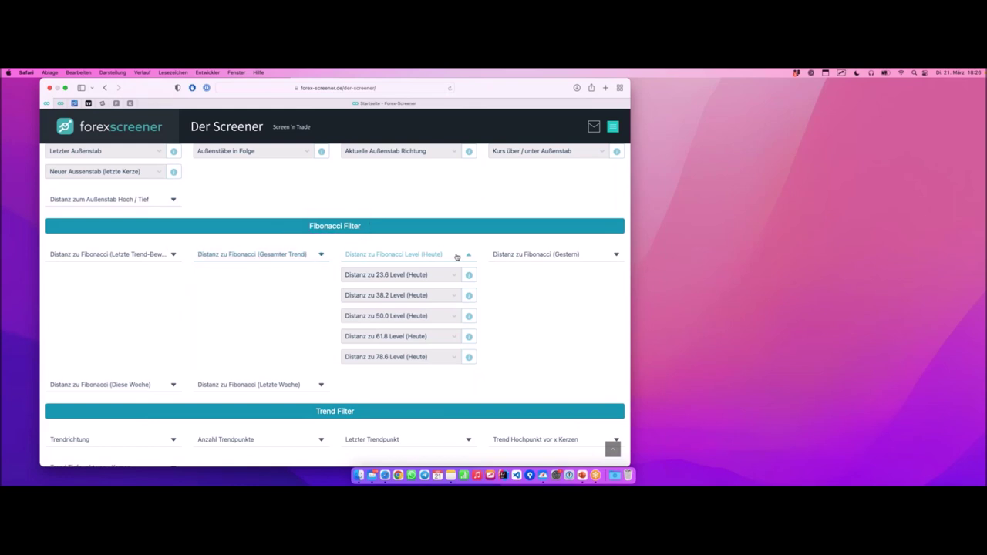
click(457, 256)
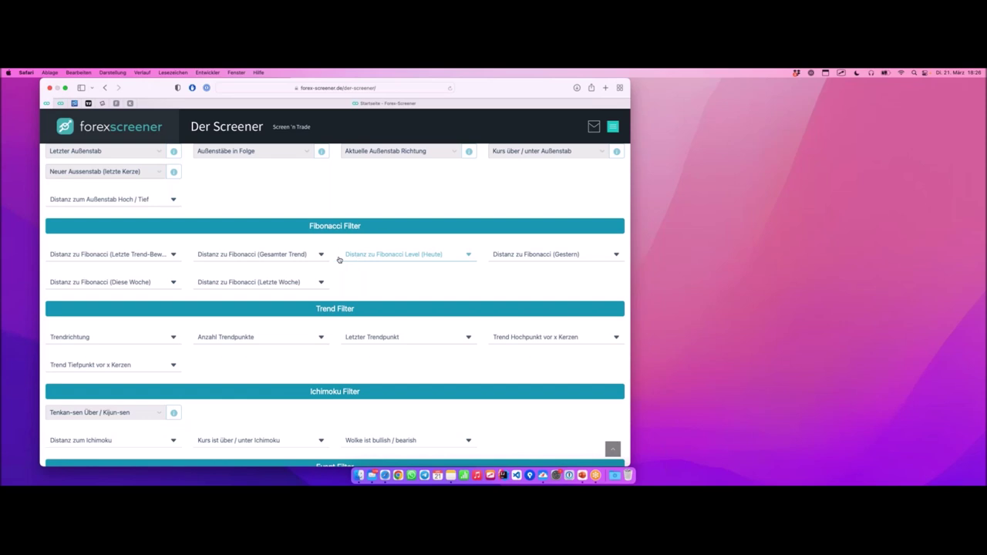
click(285, 256)
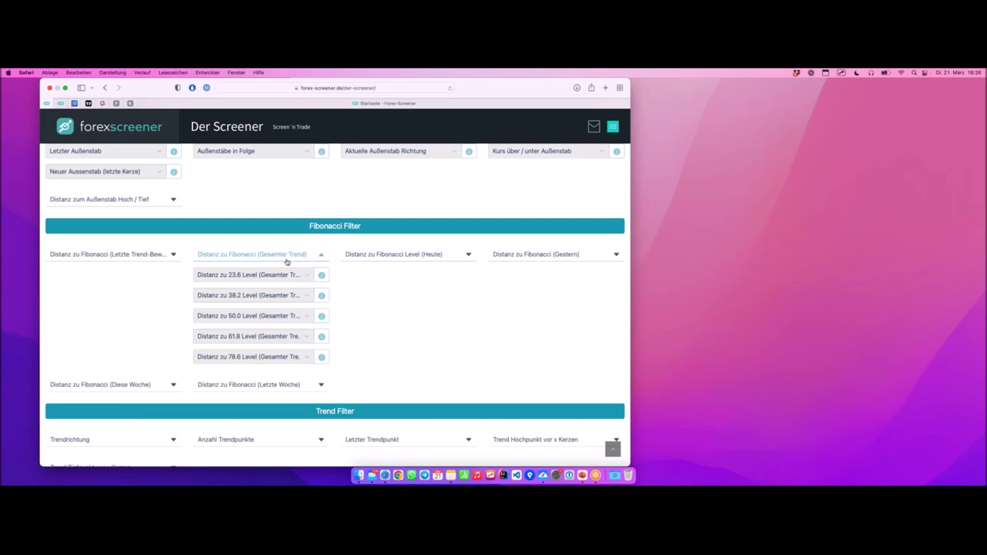
Set the distance to the 50.0 Fibonacci level (Gesamter Trend) to Distanz < 0.1%.
mouse_move(189, 247)
mouse_down()
mouse_move(184, 360)
mouse_move(237, 373)
mouse_move(320, 373)
mouse_move(338, 356)
mouse_move(337, 250)
mouse_move(187, 242)
mouse_up()
click(266, 319)
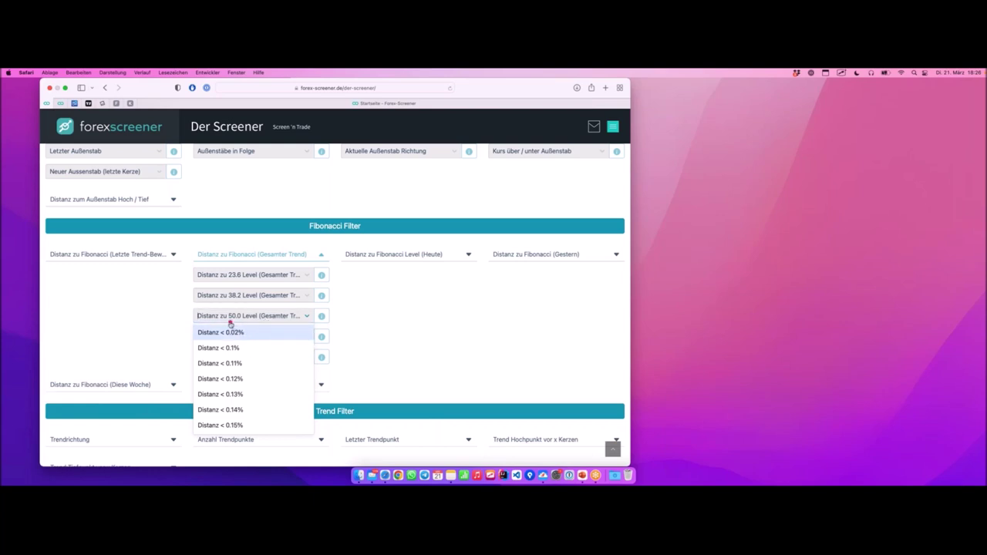
drag(223, 322, 262, 322)
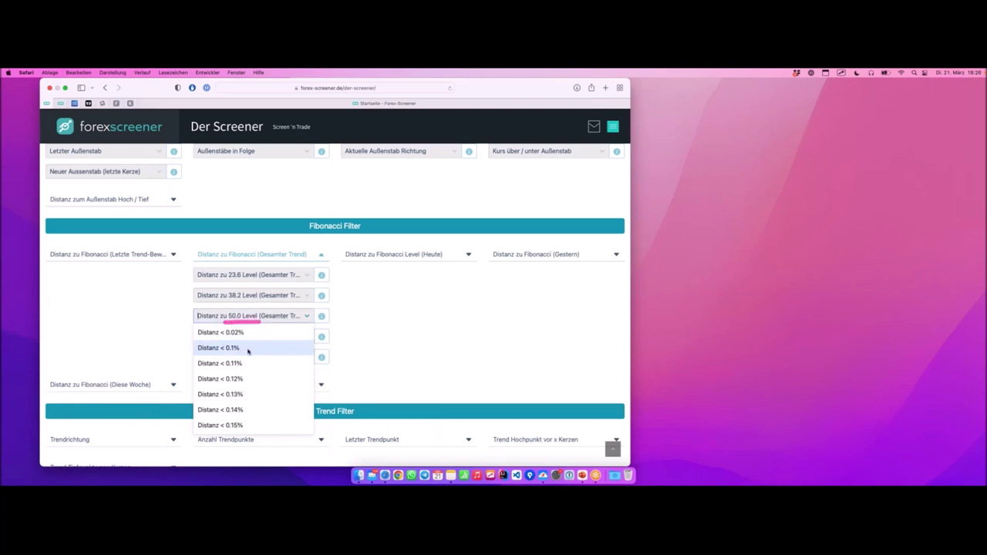
click(247, 348)
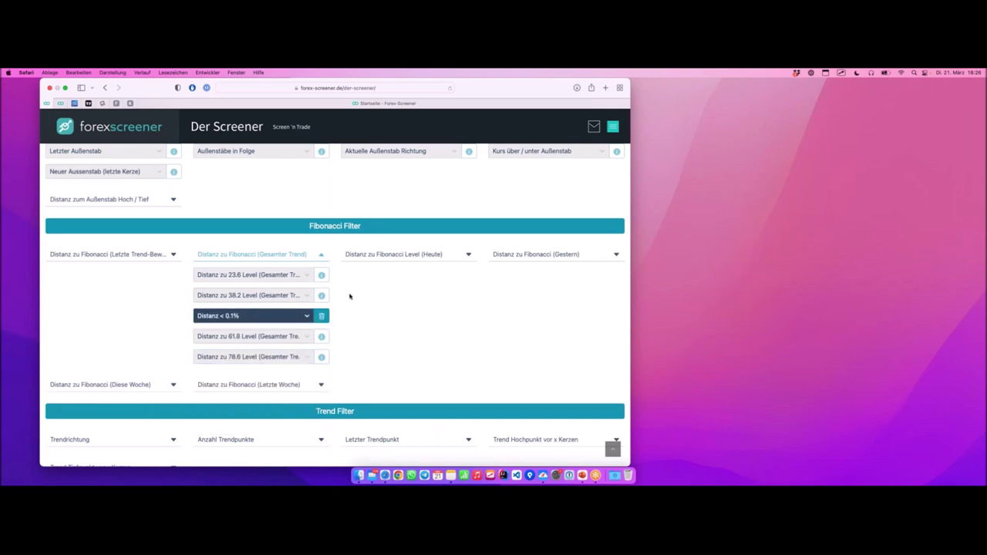
Browse the Fibonacci-filtered results, open the USDCHF.SPOT-M5 chart in MetaTrader and switch to it.
scroll(349, 296, down, 2)
scroll(350, 296, down, 10)
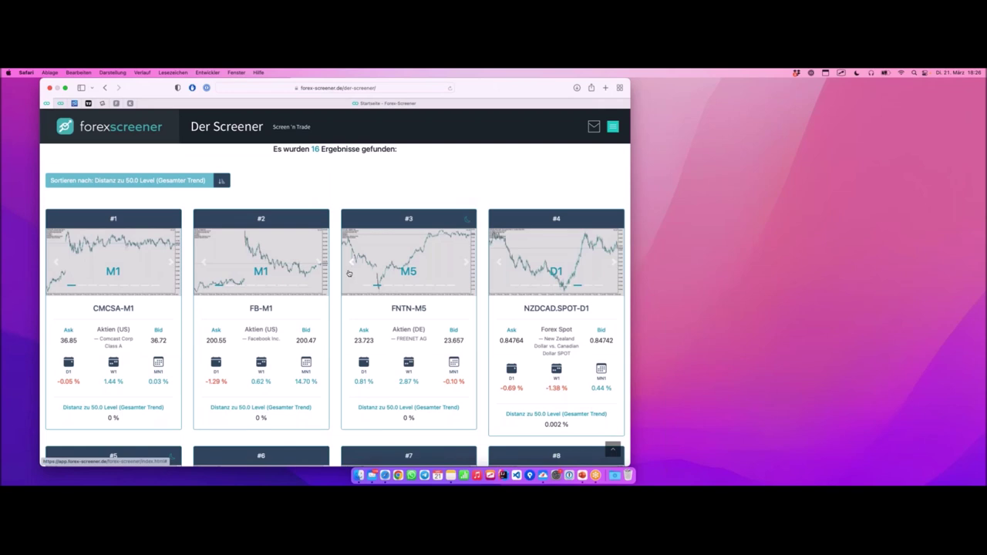
scroll(347, 273, down, 4)
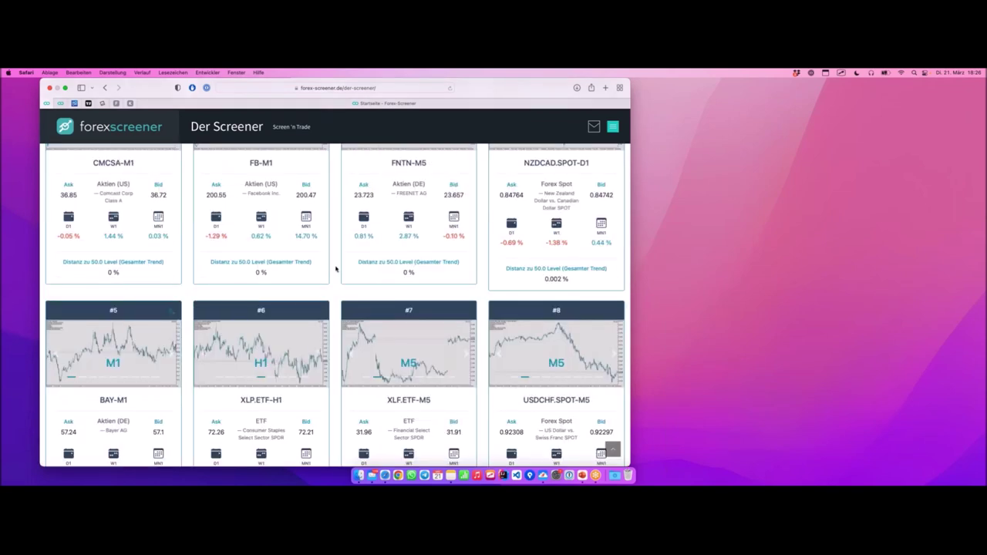
scroll(516, 323, down, 1)
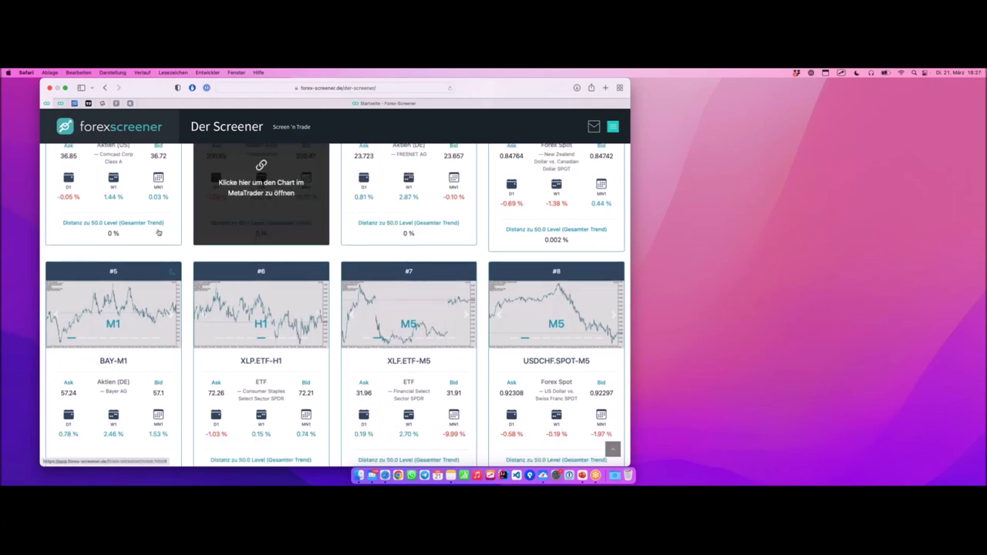
mouse_move(276, 356)
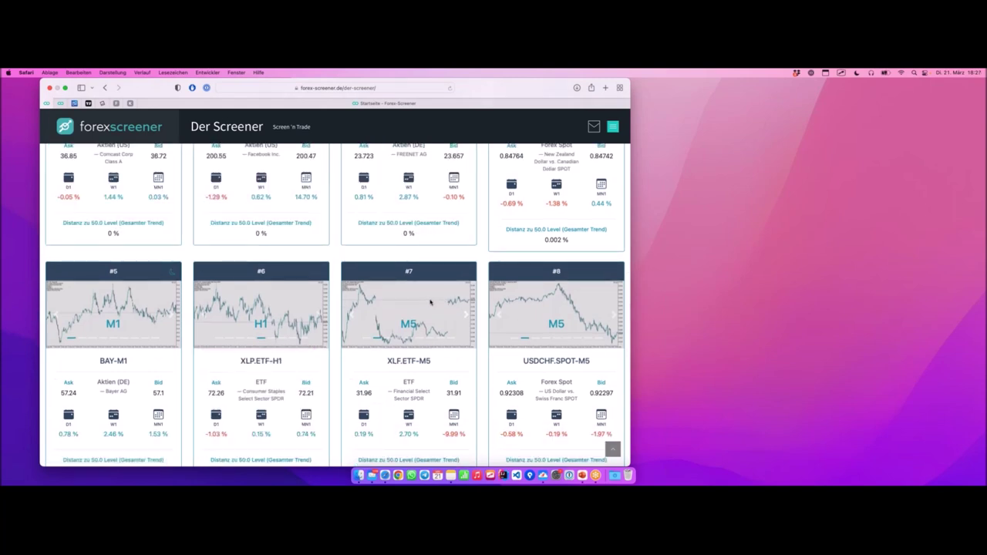
click(585, 364)
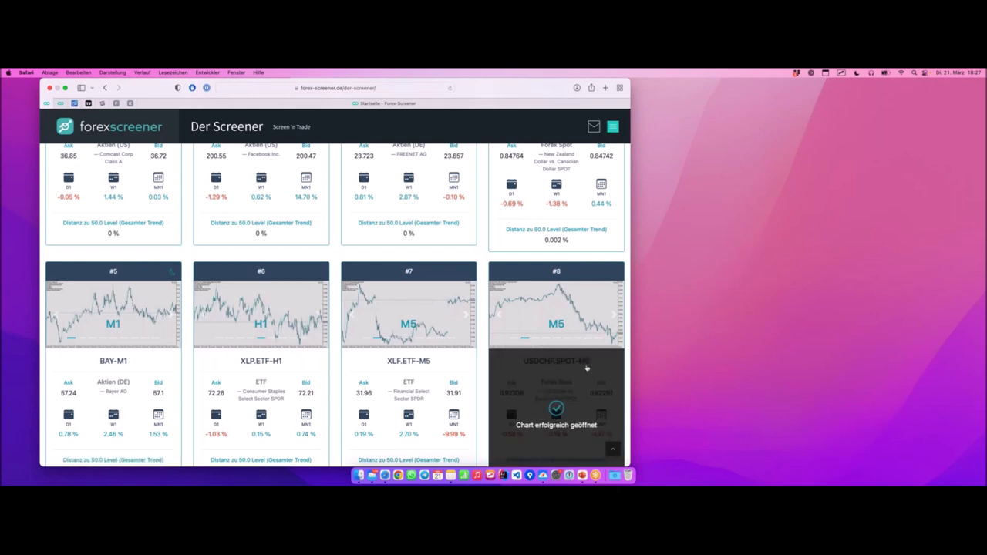
scroll(511, 286, down, 3)
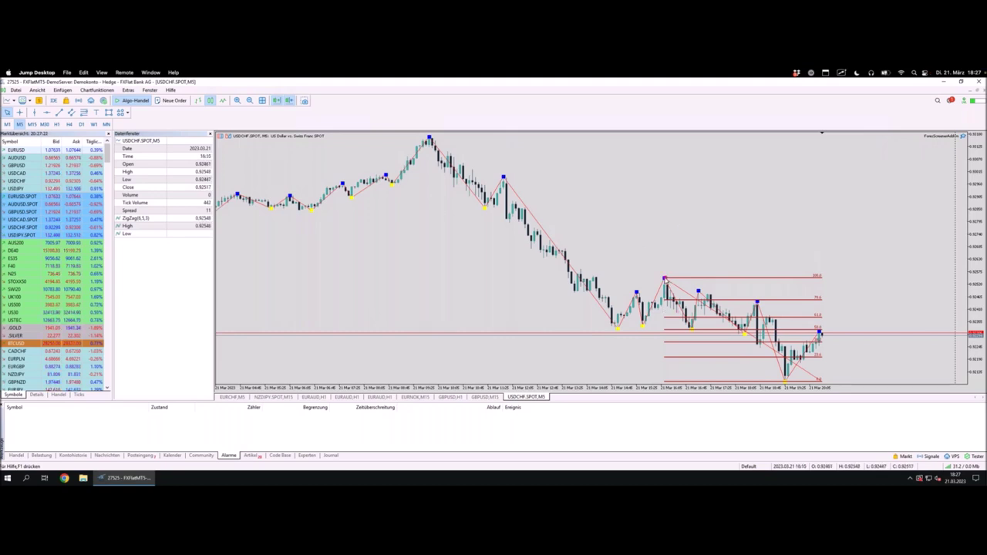
Examine the Fibonacci retracement on the USDCHF.SPOT M5 chart, tracing the ZigZag highs and lows that anchor its levels.
mouse_move(665, 280)
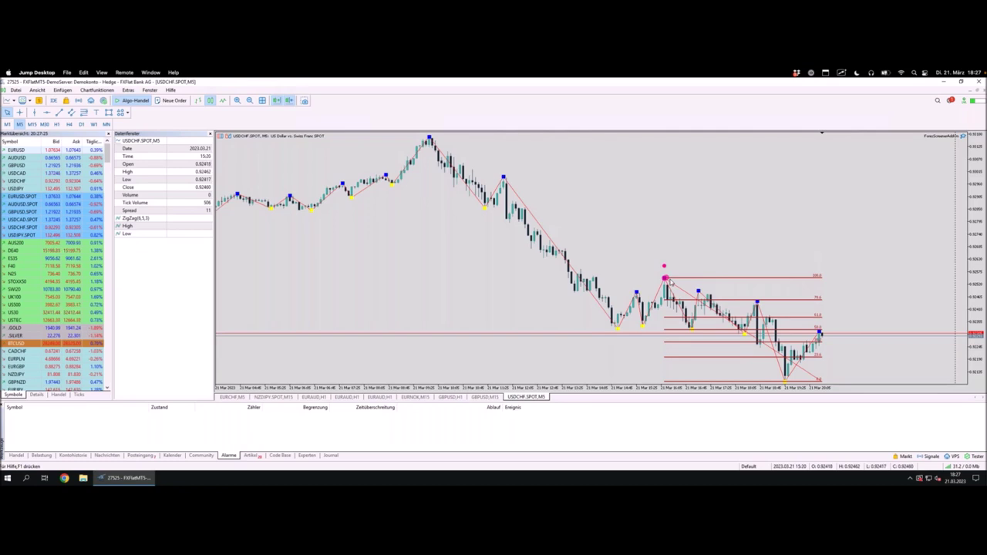
drag(668, 281, 709, 291)
click(745, 294)
click(821, 333)
click(743, 333)
click(784, 378)
click(637, 293)
click(665, 278)
mouse_move(623, 330)
mouse_down()
mouse_move(639, 299)
mouse_move(644, 320)
mouse_move(657, 308)
mouse_move(668, 275)
mouse_move(676, 302)
mouse_up()
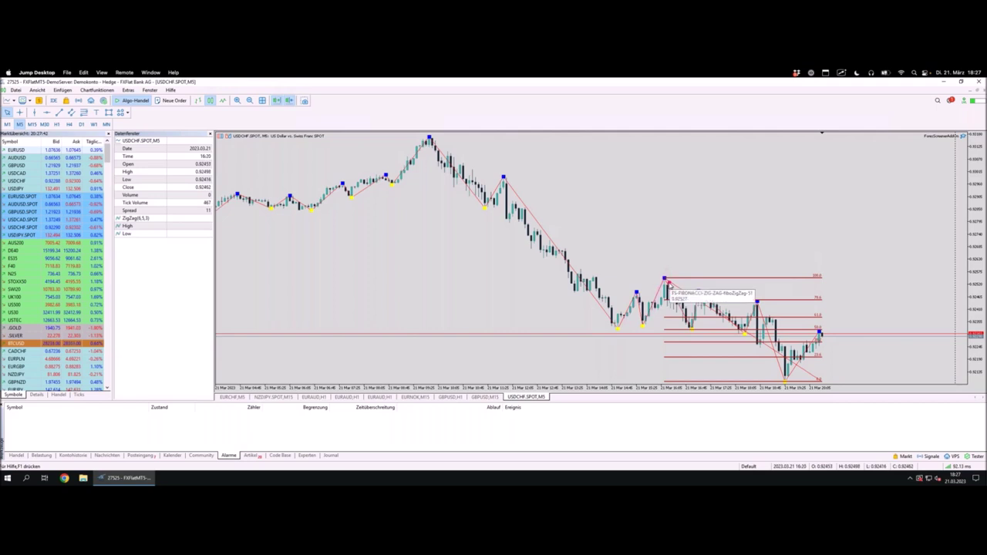
drag(664, 281, 662, 278)
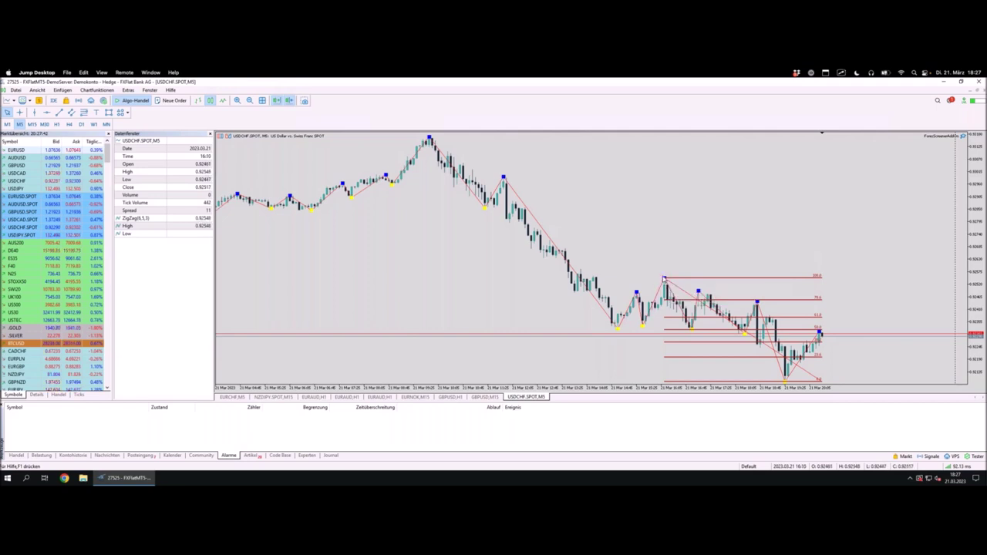
drag(423, 137, 436, 140)
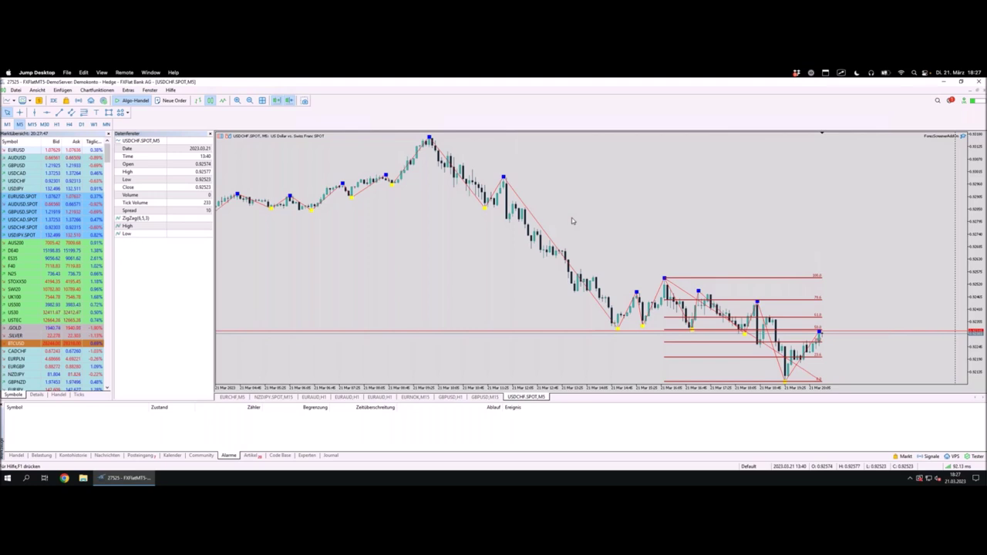
drag(658, 277, 668, 279)
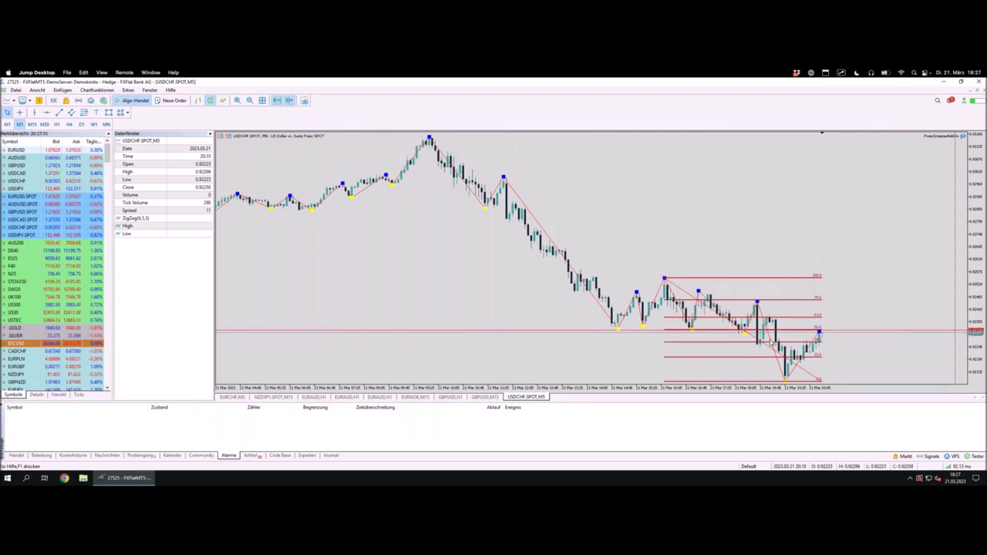
click(666, 278)
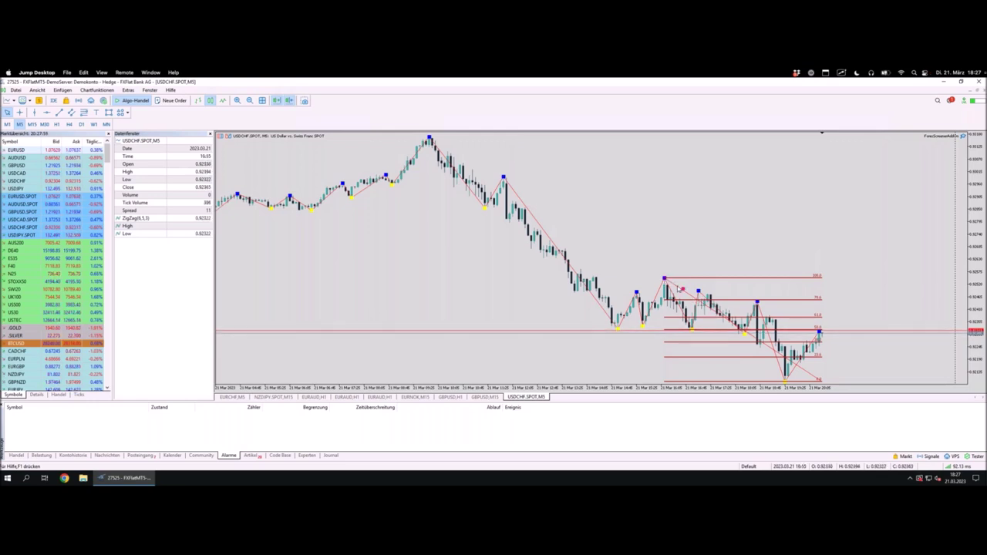
click(667, 282)
mouse_move(683, 296)
mouse_down()
mouse_move(776, 359)
mouse_move(786, 380)
mouse_up()
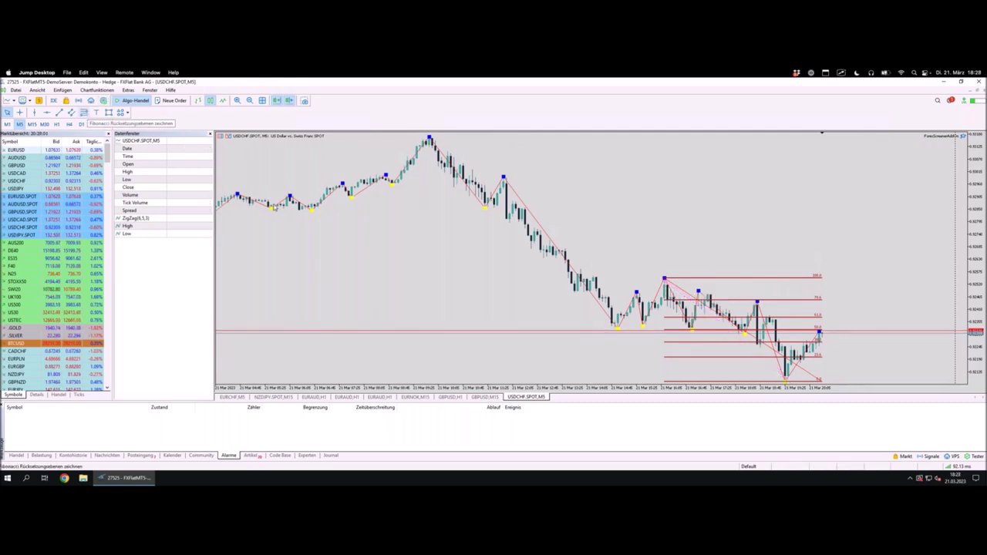
drag(667, 299, 810, 301)
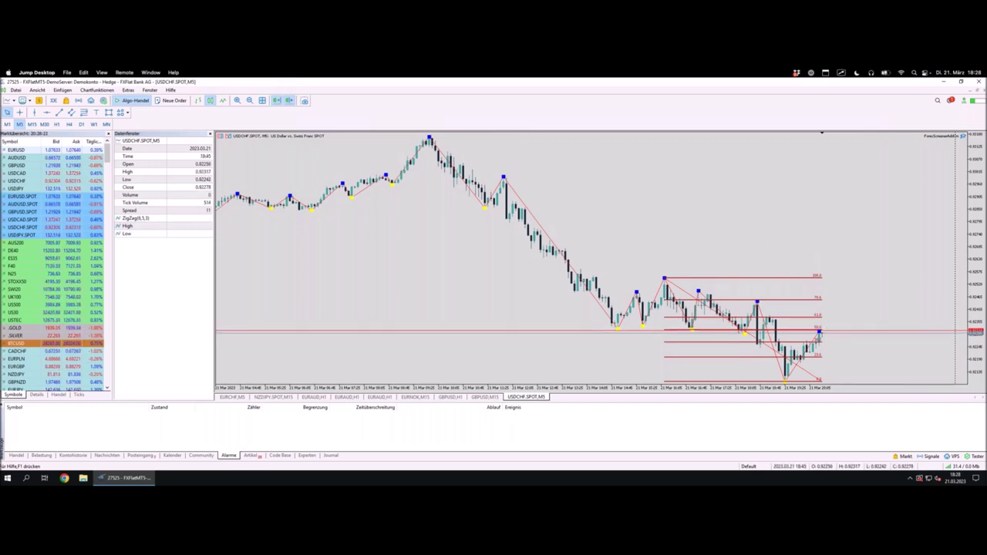
Compare the longer M5 trend history with the latest candles around the 50.0 Fibonacci level on the USDCHF.SPOT chart.
key(minus)
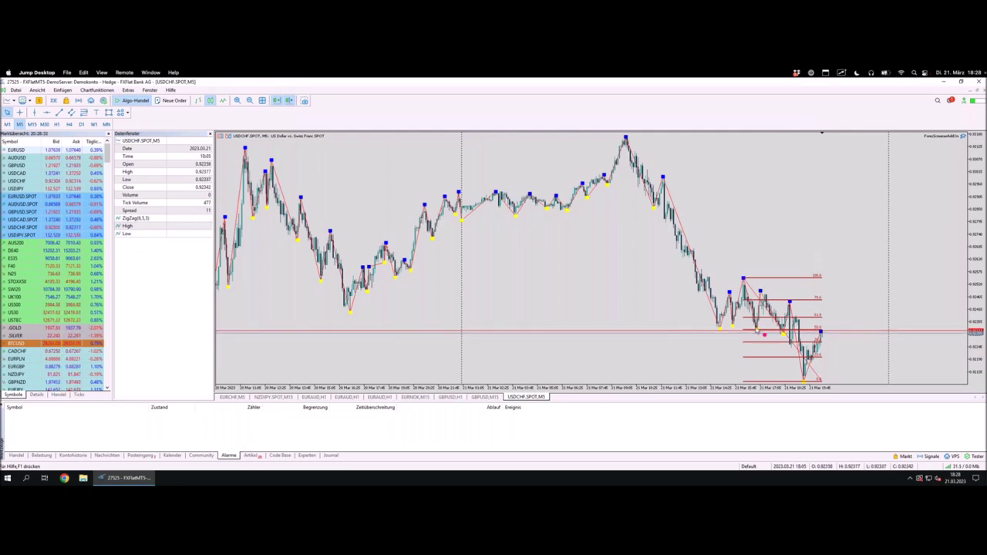
mouse_move(721, 330)
mouse_down()
mouse_move(788, 329)
mouse_move(720, 332)
mouse_up()
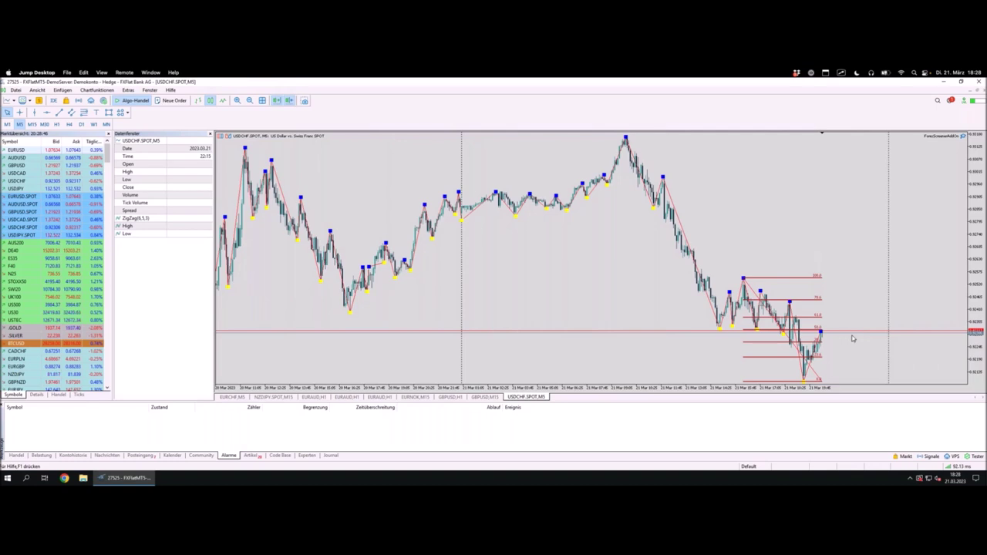
key(plus)
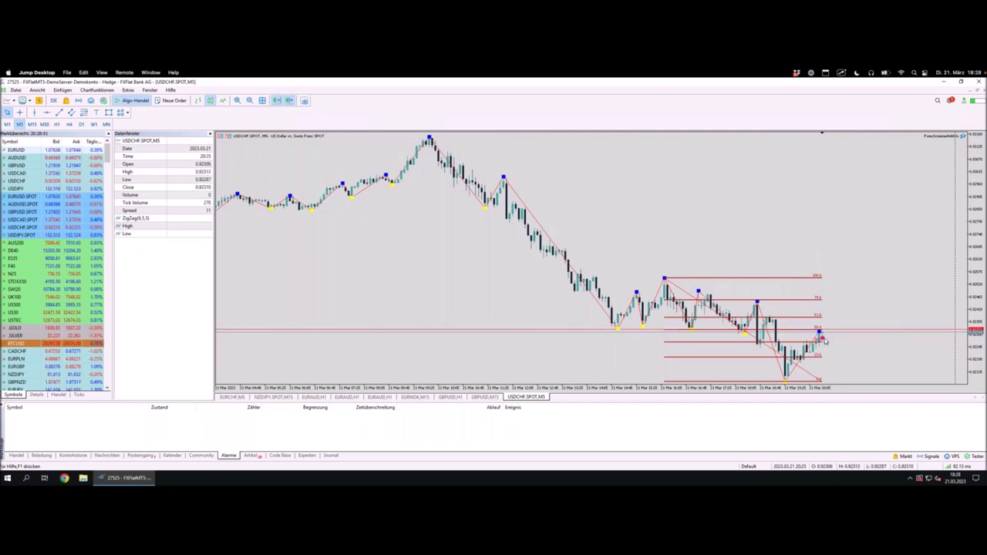
mouse_move(822, 340)
mouse_down()
mouse_move(832, 334)
mouse_move(813, 330)
mouse_up()
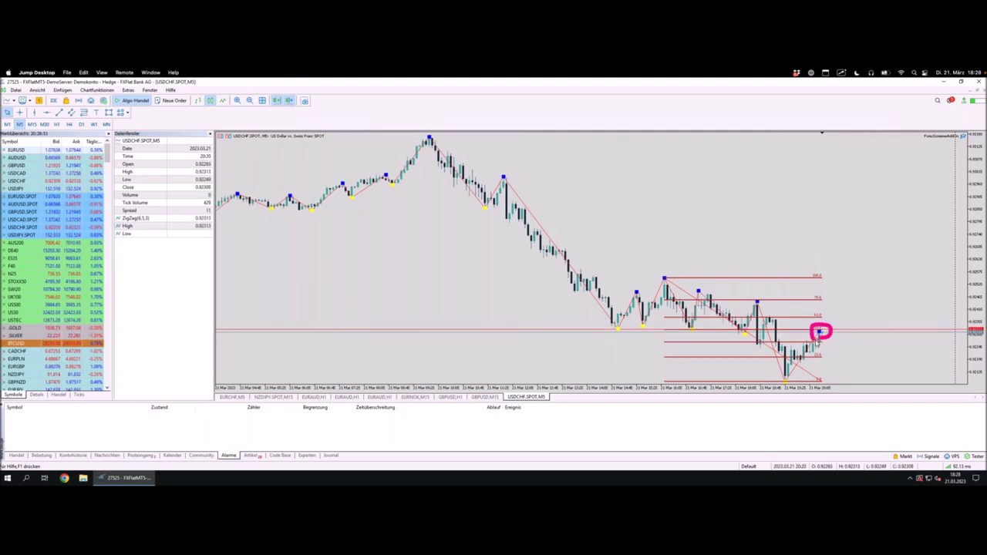
mouse_move(818, 336)
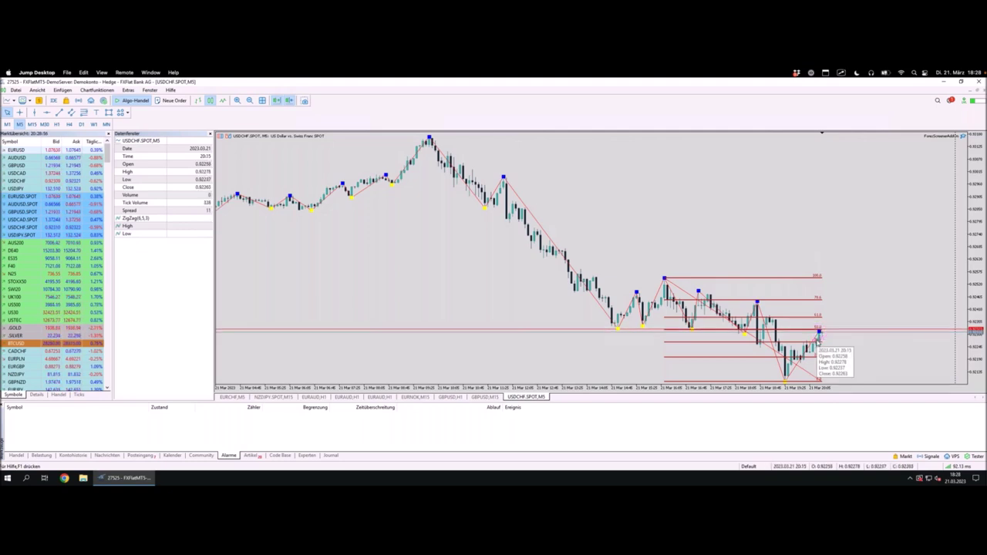
View USDCHF.SPOT in the M1 timeframe and examine the current price beside the 50.0 Fibonacci level.
click(9, 124)
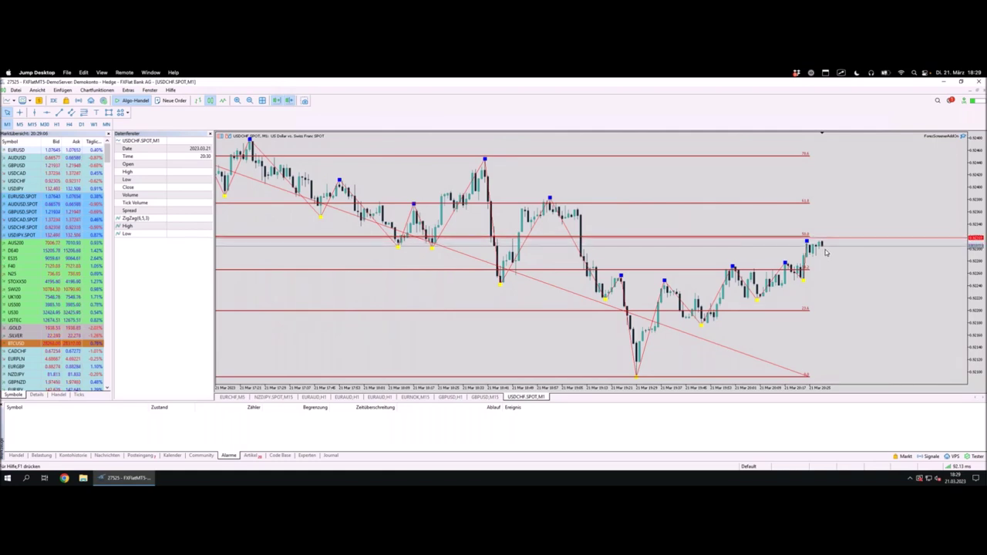
drag(822, 241, 827, 290)
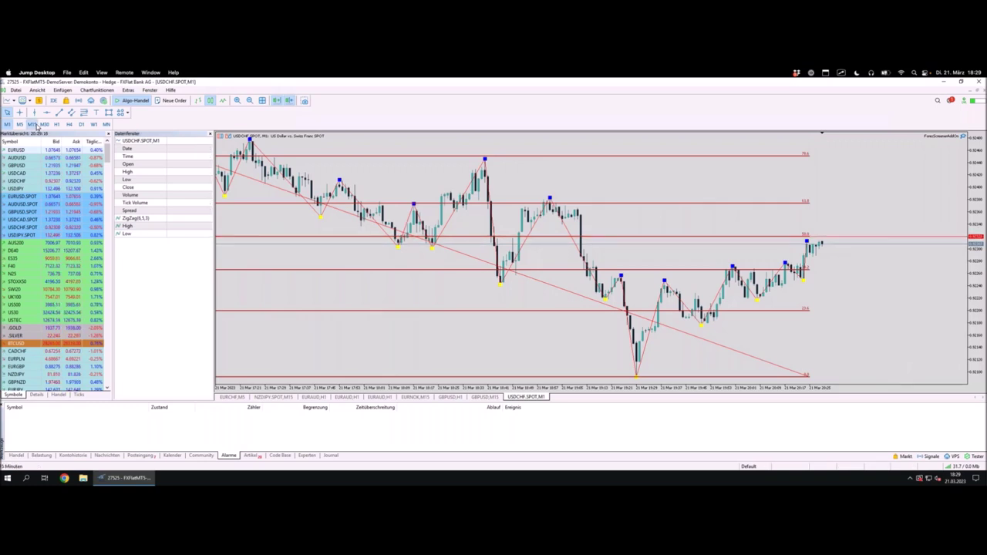
Compare the Fibonacci levels on USDCHF.SPOT in the M15, H1 and H4 timeframes, ending on M15.
click(32, 124)
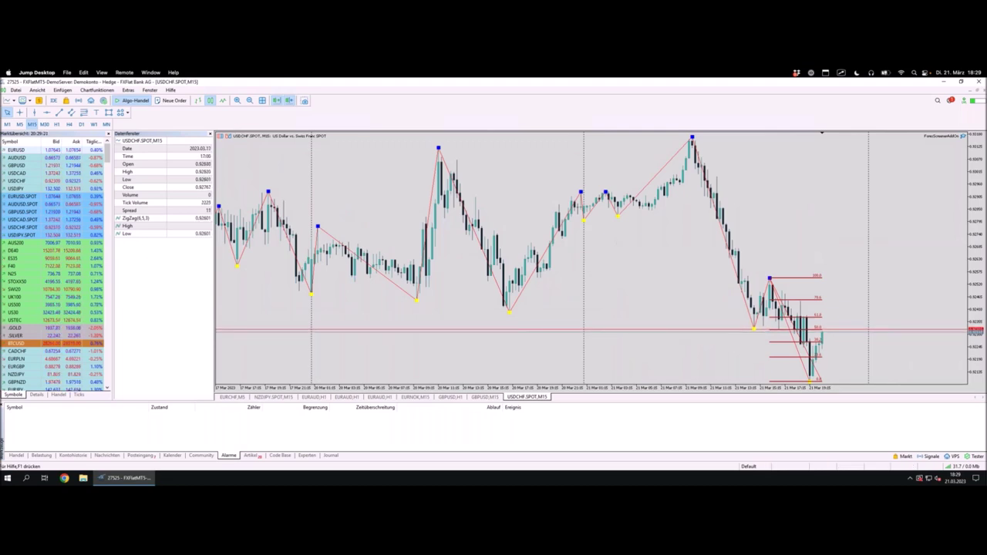
click(56, 125)
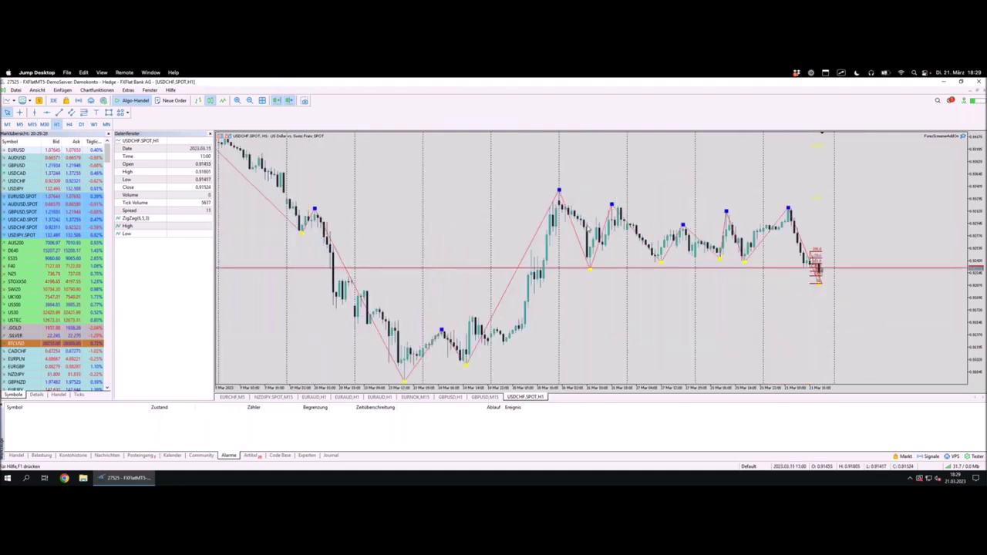
click(68, 125)
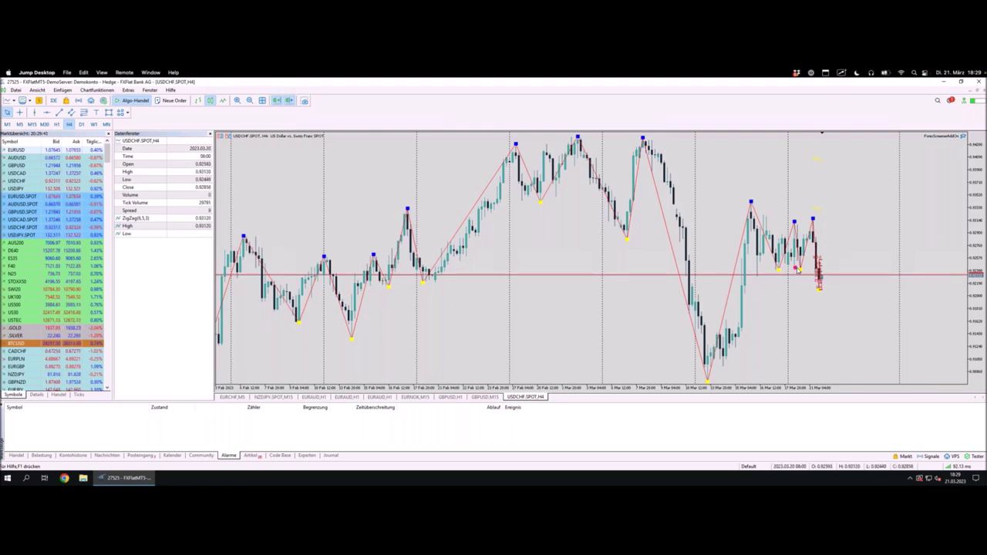
mouse_move(761, 266)
mouse_down()
mouse_move(753, 262)
mouse_move(846, 263)
mouse_move(845, 273)
mouse_move(749, 269)
mouse_up()
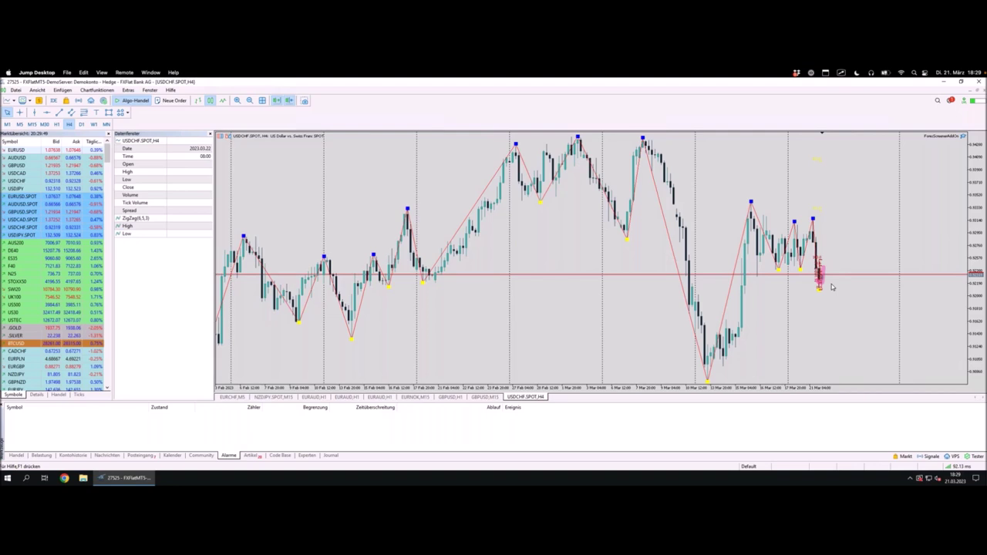
drag(823, 271, 776, 271)
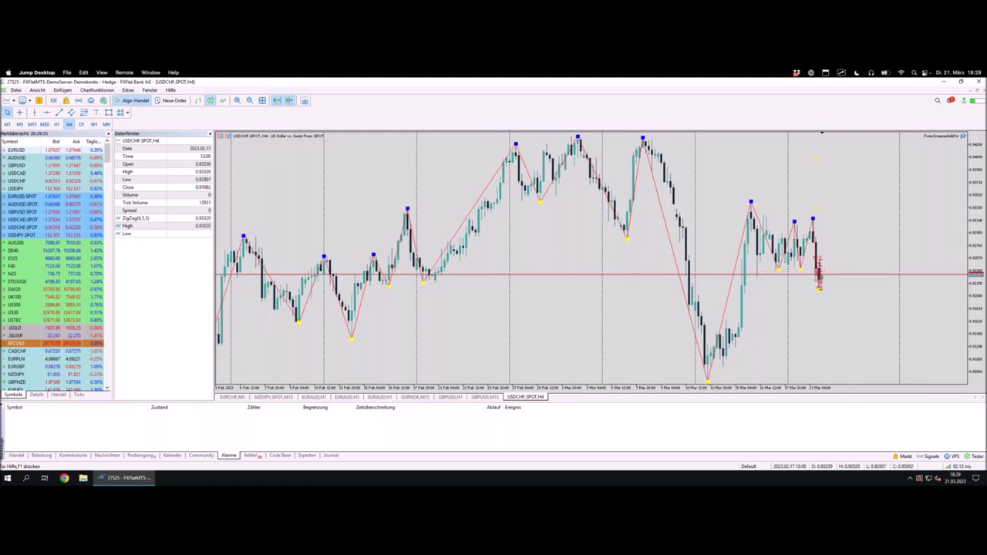
click(31, 124)
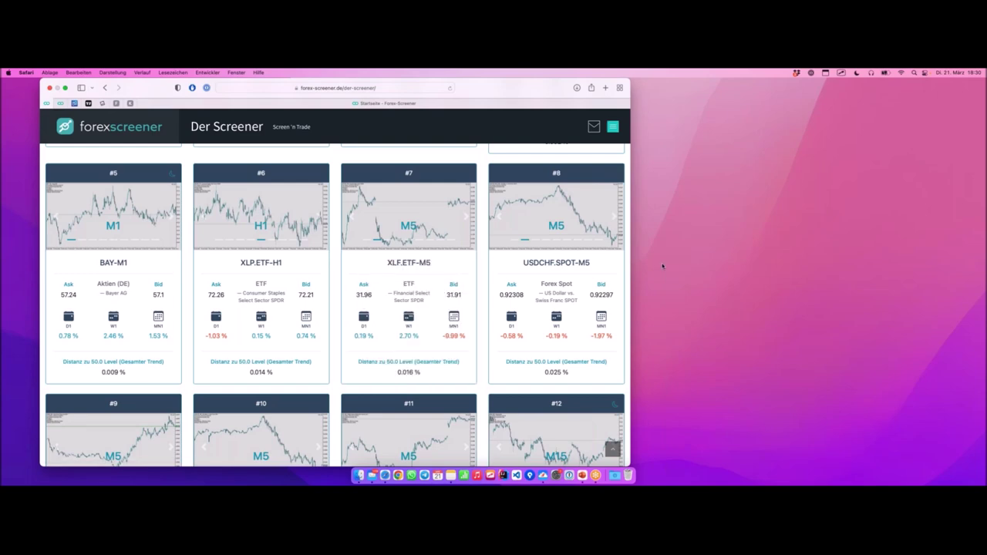
Switch back to MetaTrader, set the USDCHF.SPOT chart to M5 and review the Fibonacci retracement area.
key(super+Tab)
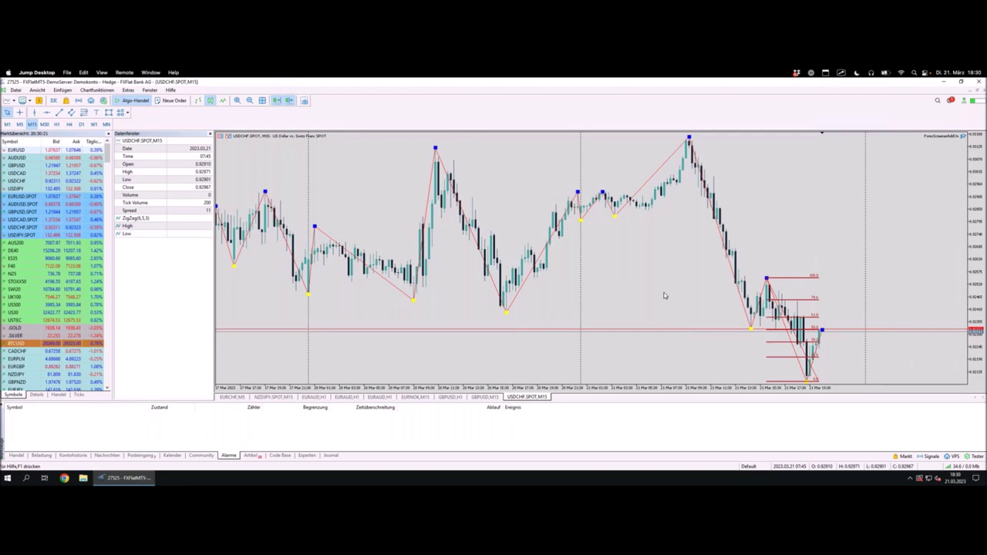
click(19, 125)
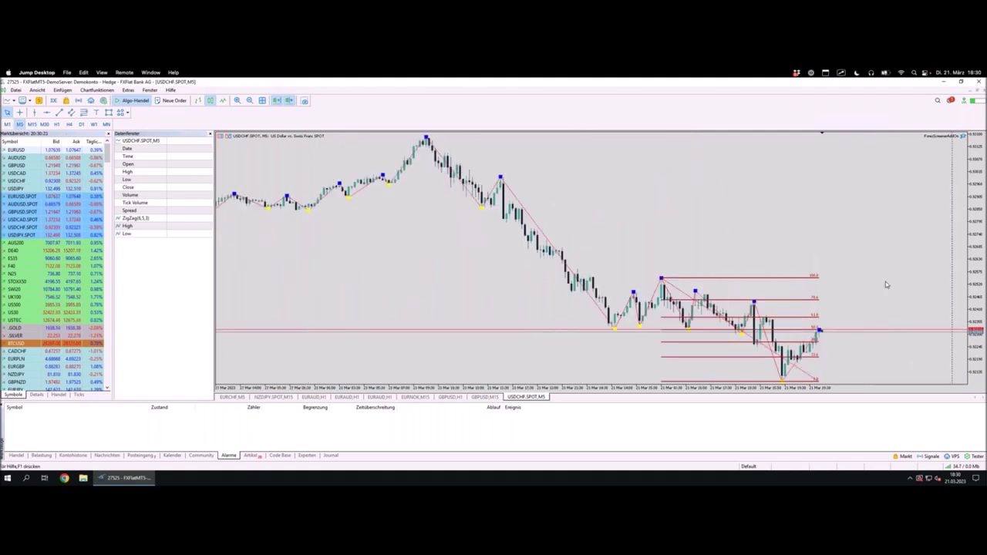
drag(611, 330, 775, 334)
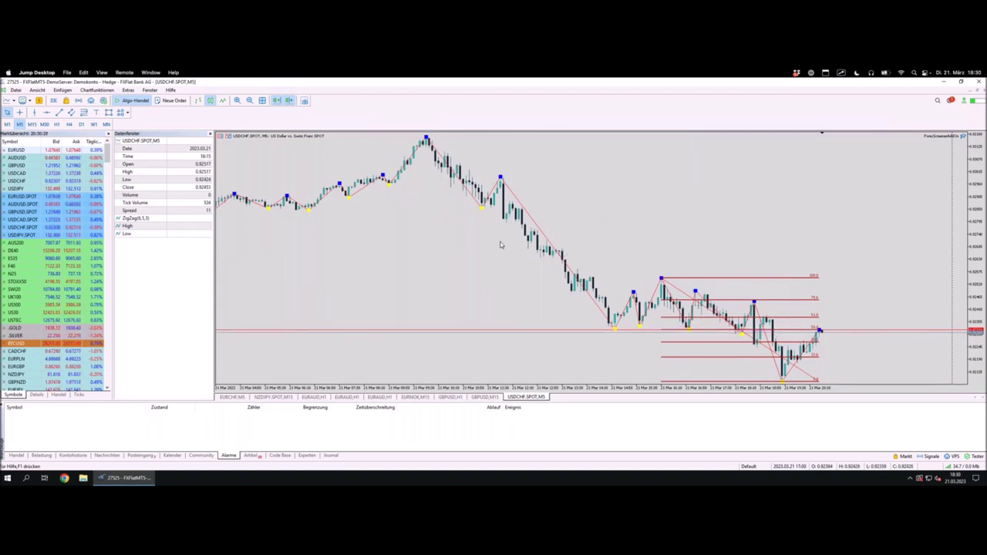
Return to the Forex Screener page in Safari and clear the 50.0 Fibonacci level (Gesamter Trend) distance filter.
key(ctrl+Left)
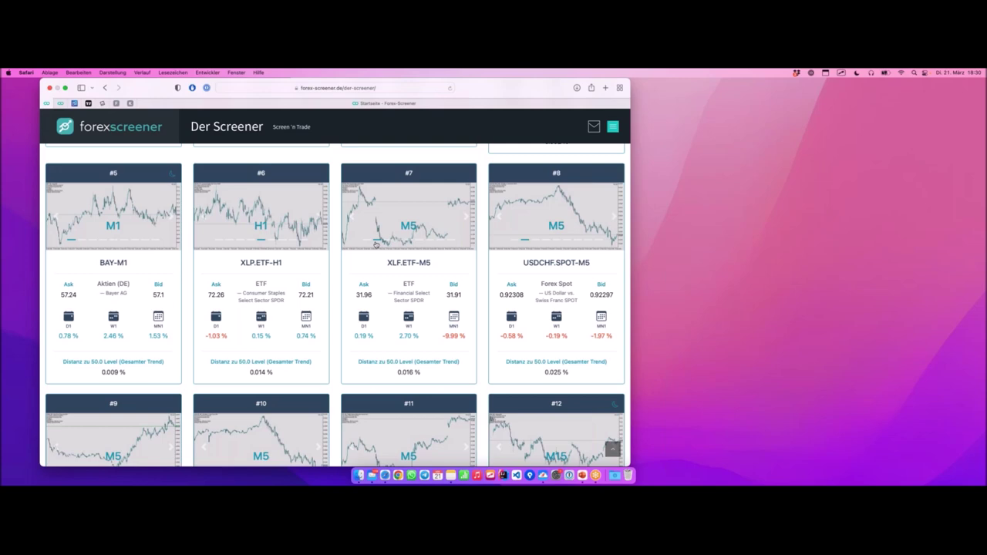
scroll(403, 231, up, 15)
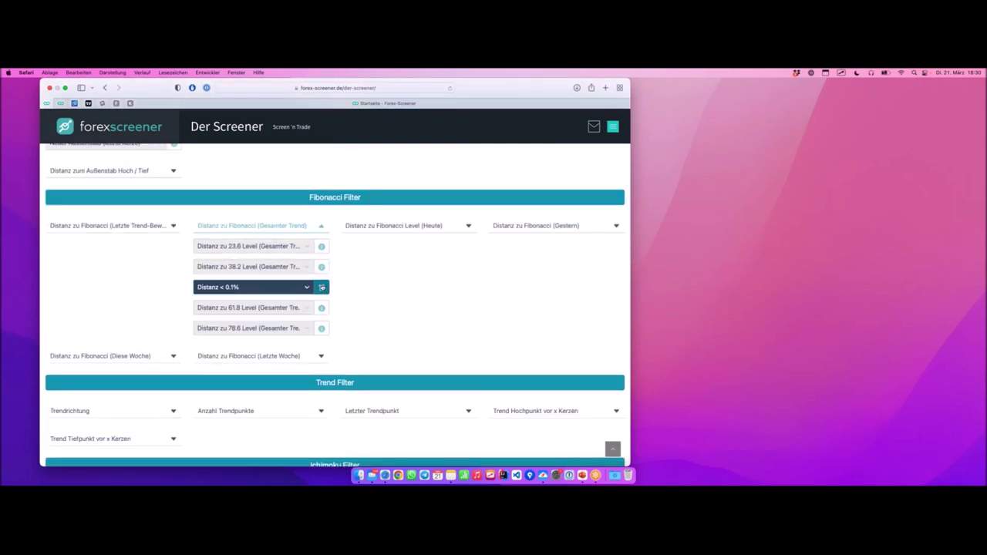
click(321, 287)
Search the screener's filters for "hammer".
scroll(320, 324, up, 2)
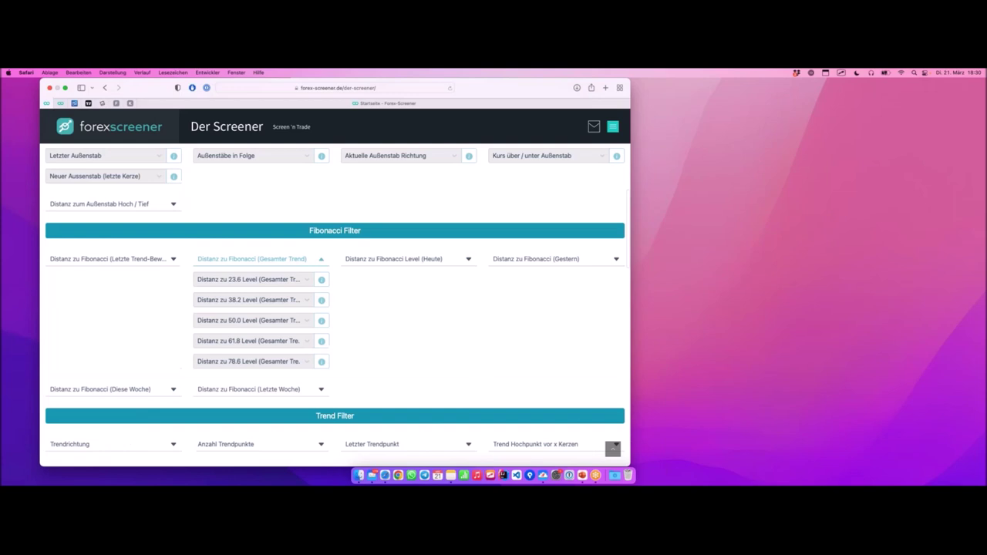
scroll(320, 244, up, 10)
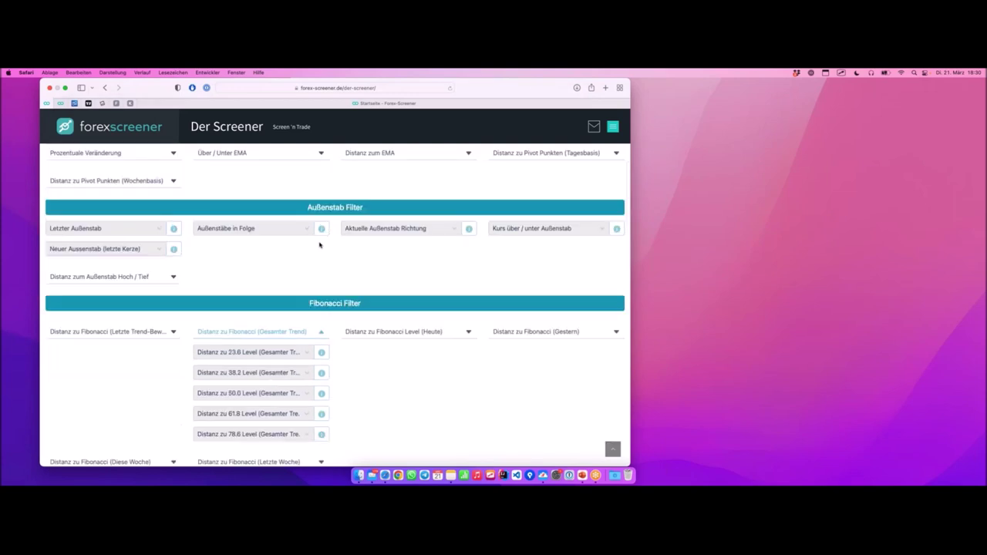
click(217, 182)
text(hammer)
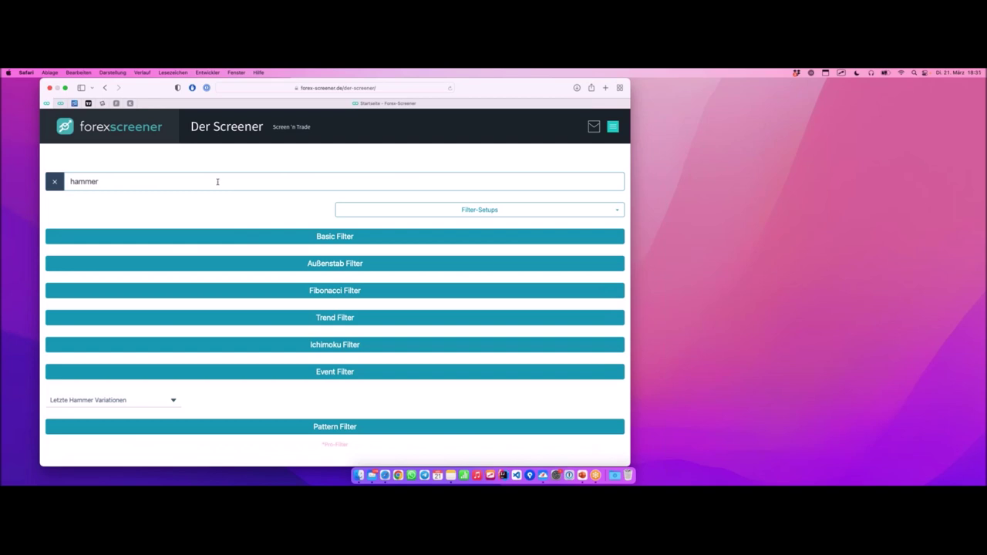
Expand the Letzte Hammer Variationen group and set Letzter Hammer to Vor 1 Kerze.
scroll(230, 213, down, 2)
click(134, 333)
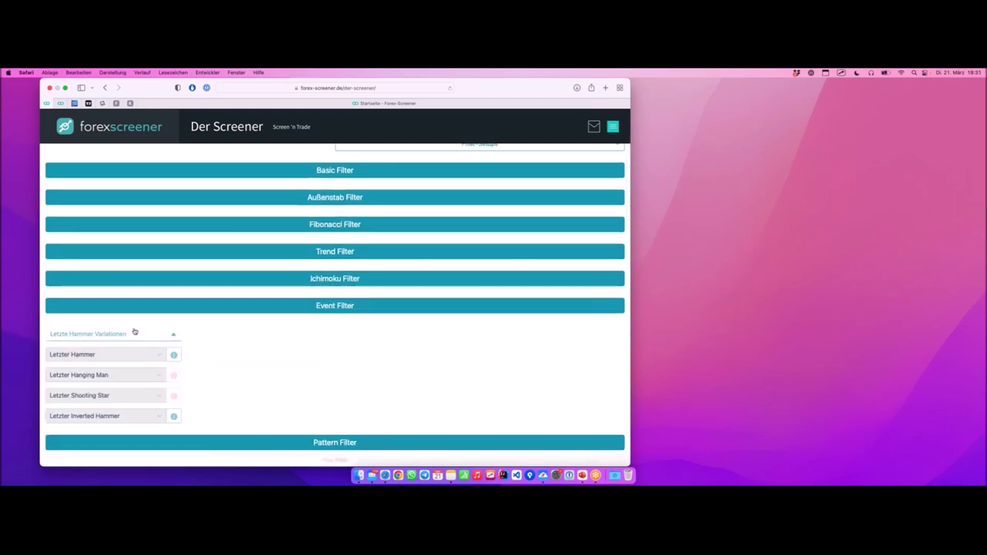
click(117, 354)
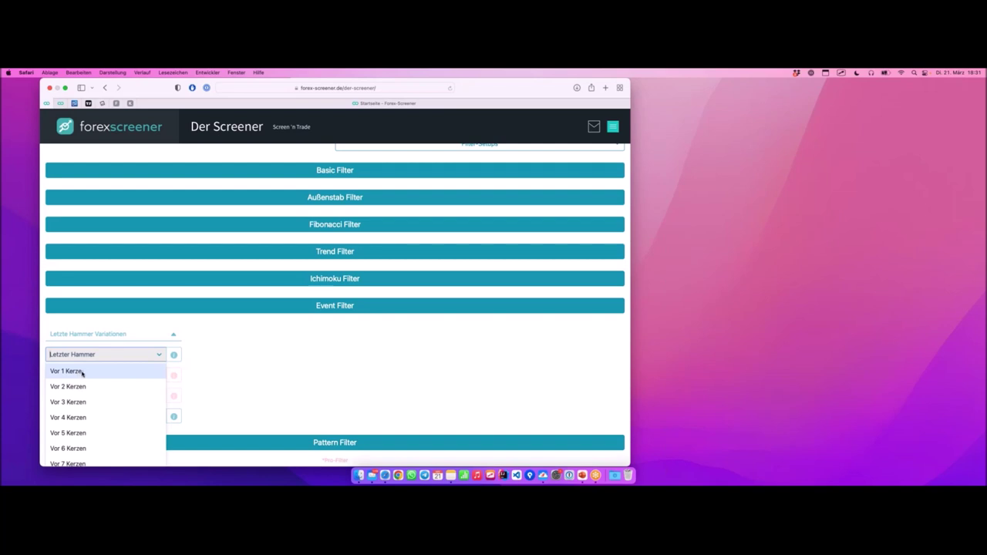
click(81, 371)
Browse the hammer-filtered results, open the ASML-M30 chart in MetaTrader and switch to it.
scroll(219, 323, down, 5)
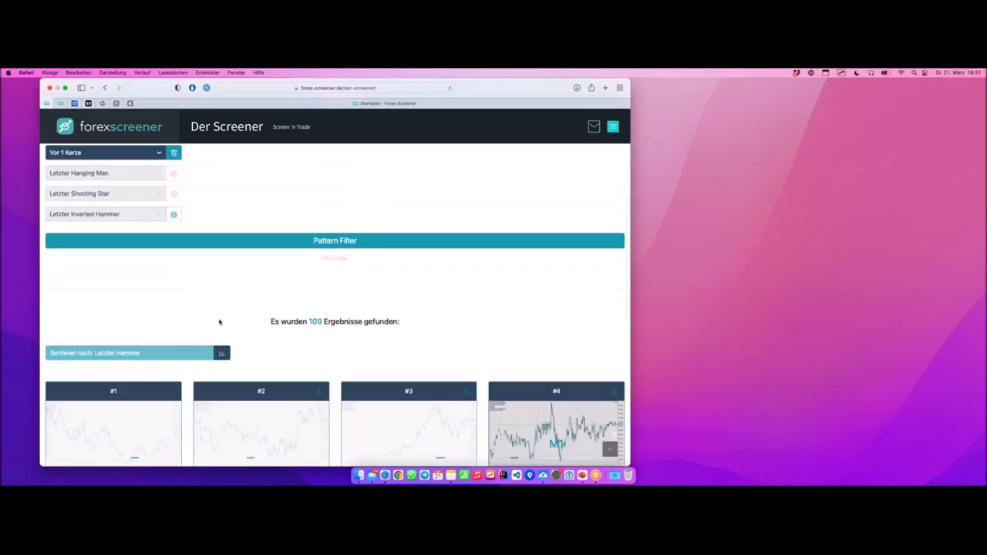
scroll(219, 322, down, 1)
scroll(219, 316, down, 1)
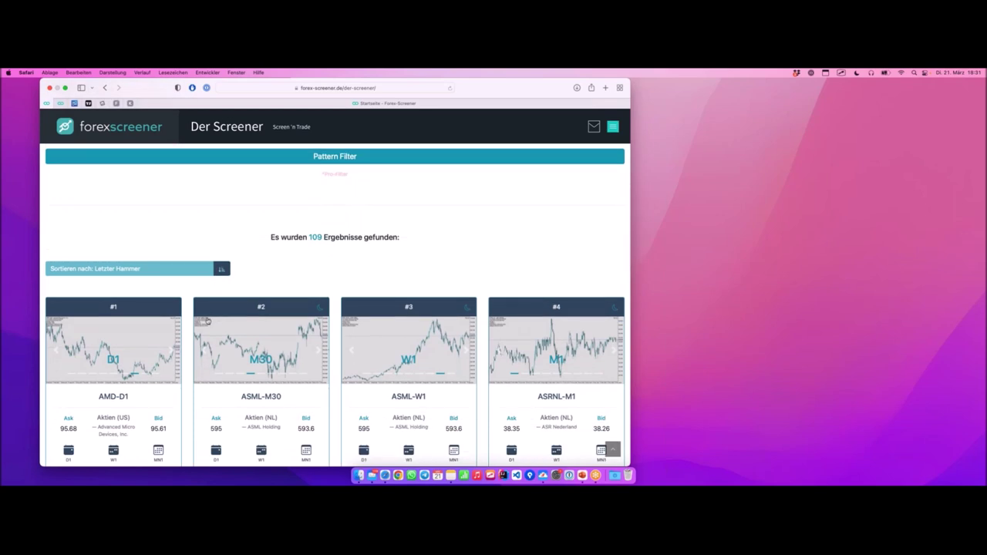
scroll(337, 275, down, 2)
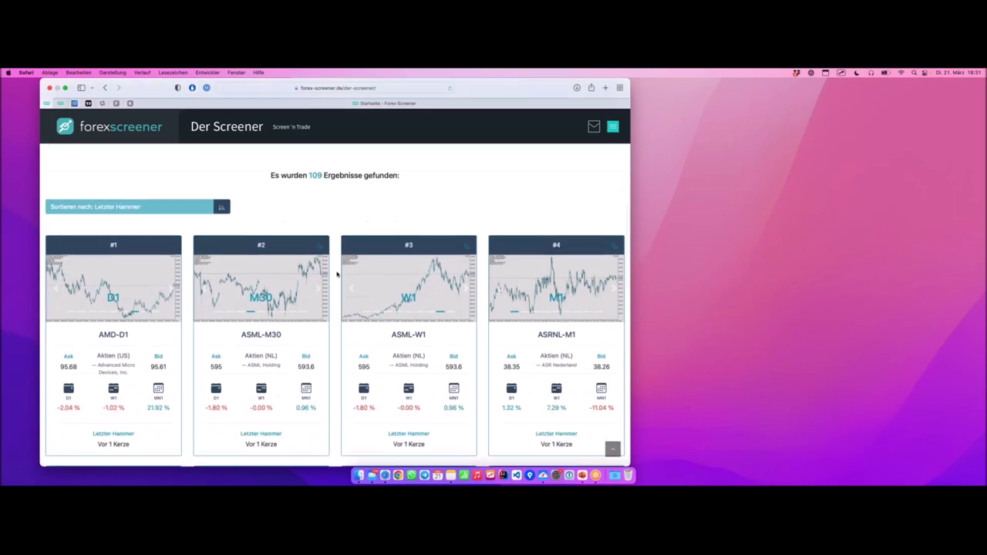
click(293, 341)
key(ctrl+Right)
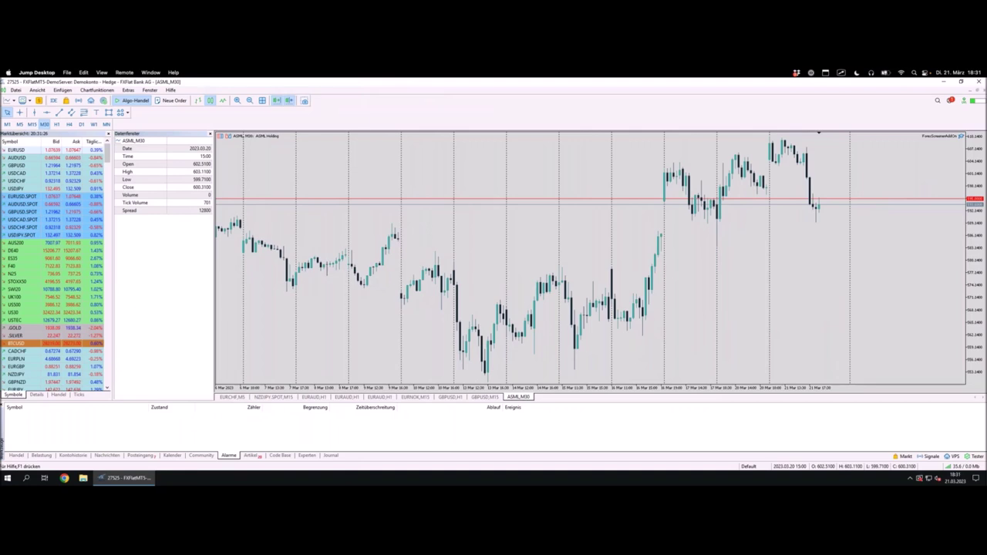
Zoom in on the ASML-M30 chart and examine the hammer candle among the most recent candles.
key(plus)
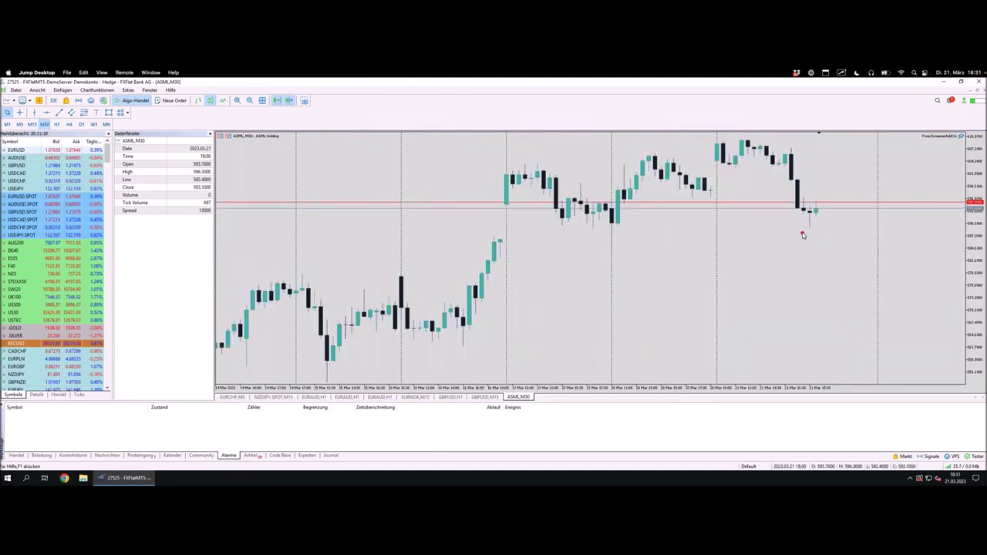
mouse_move(802, 230)
mouse_down()
mouse_move(818, 230)
mouse_move(818, 203)
mouse_move(803, 198)
mouse_move(804, 236)
mouse_up()
Return to the Forex Screener page in Safari and replace the filter search term with "fibo".
key(ctrl+Left)
scroll(414, 204, up, 10)
scroll(415, 205, up, 2)
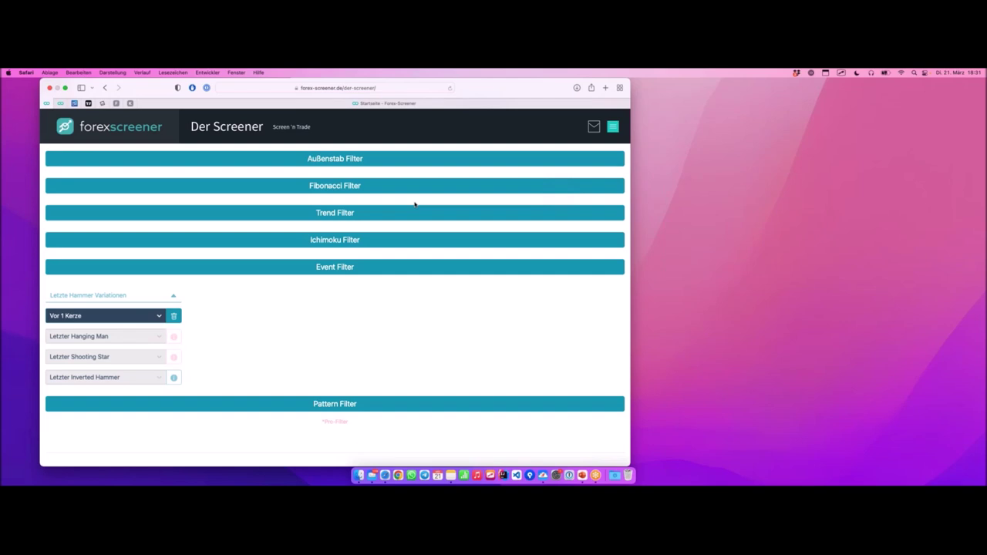
scroll(374, 234, up, 2)
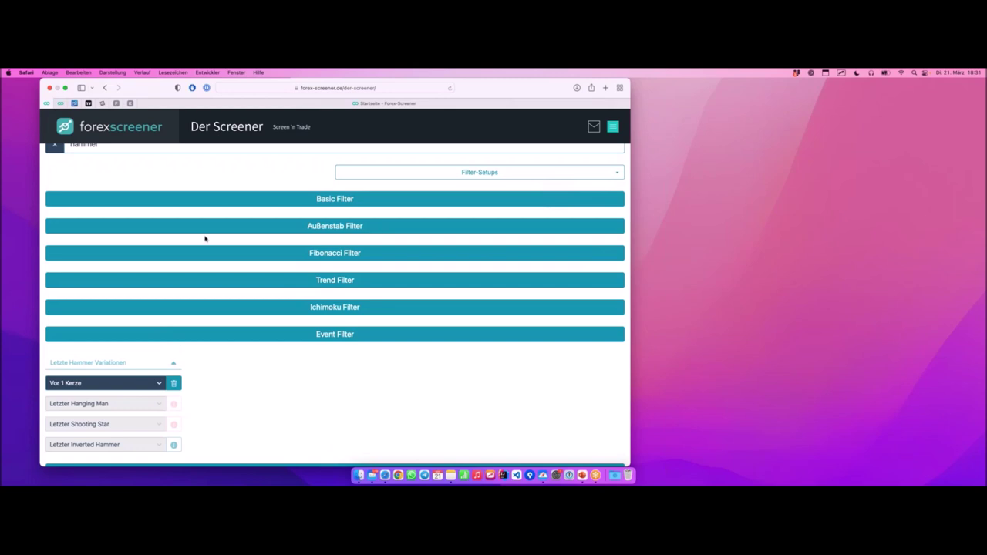
scroll(205, 239, up, 1)
click(54, 182)
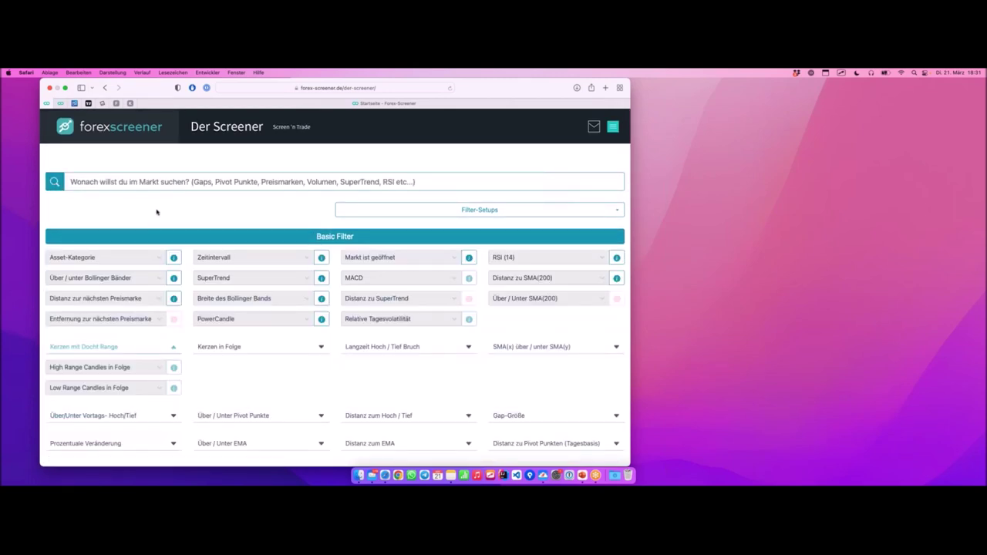
scroll(176, 213, down, 2)
scroll(166, 193, up, 2)
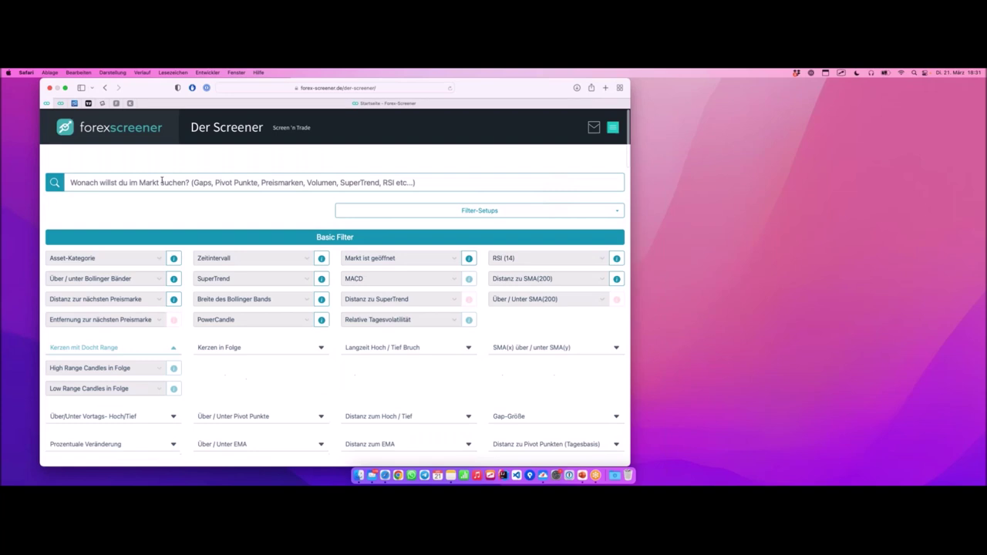
text(fibo)
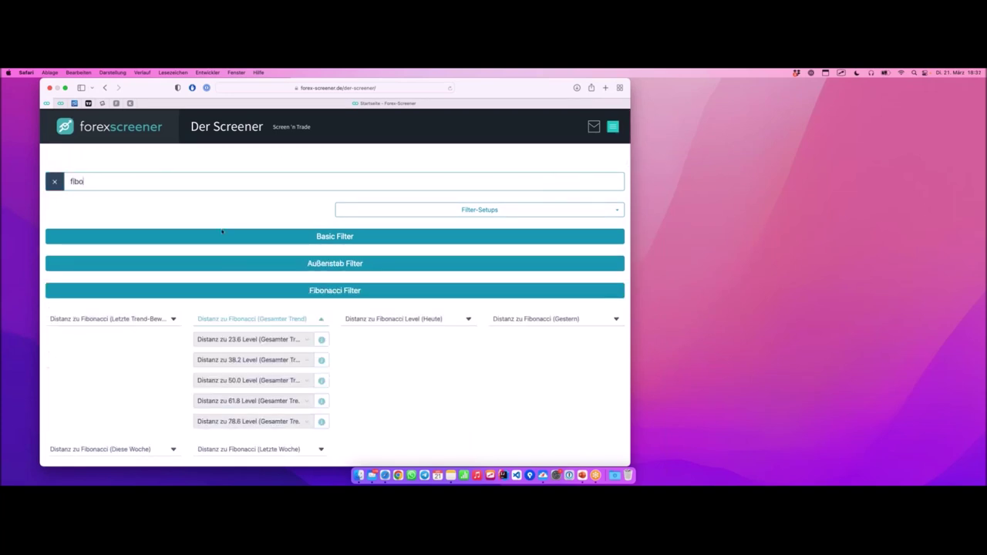
Set the 50.0 Fibonacci level (Gesamter Trend) distance filter to Distanz < 0.1%.
scroll(336, 278, down, 3)
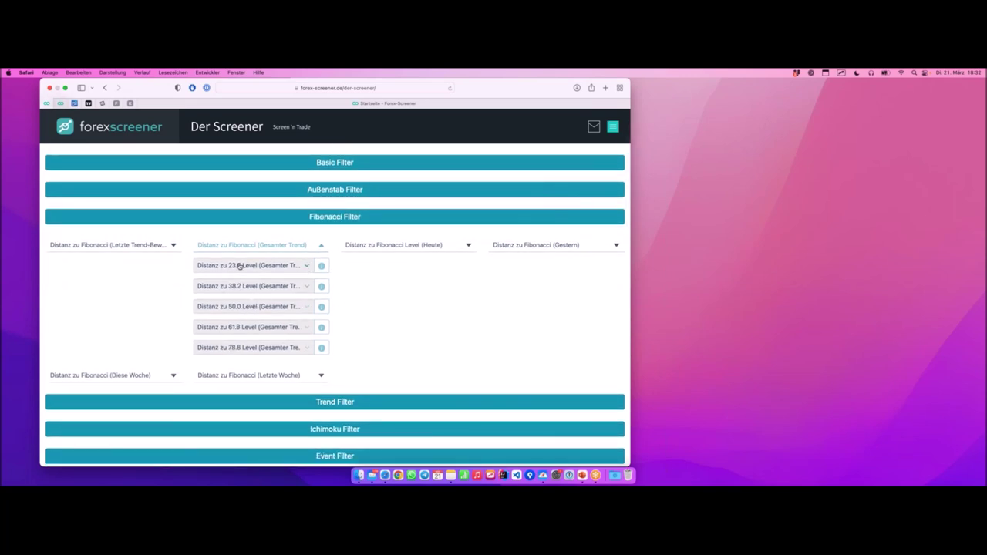
click(277, 306)
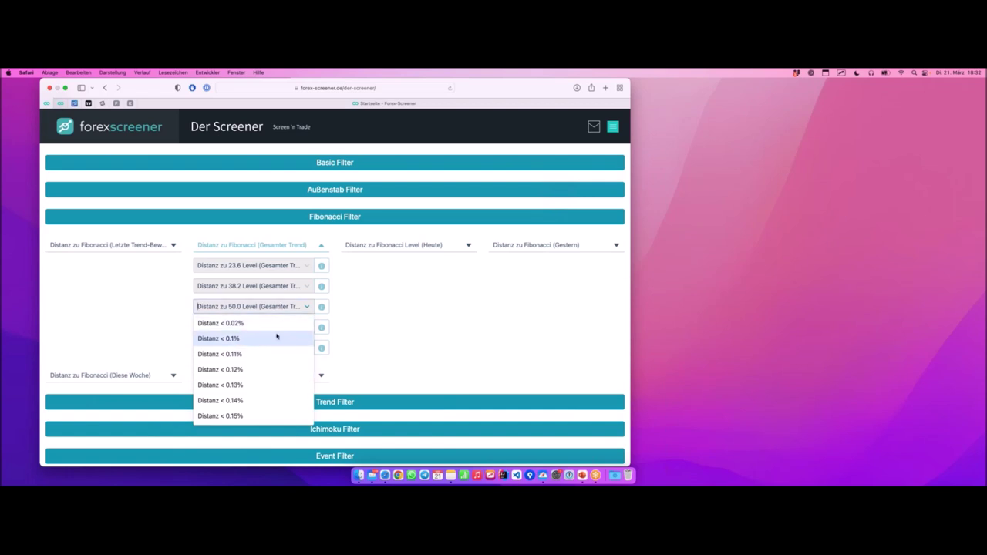
click(277, 337)
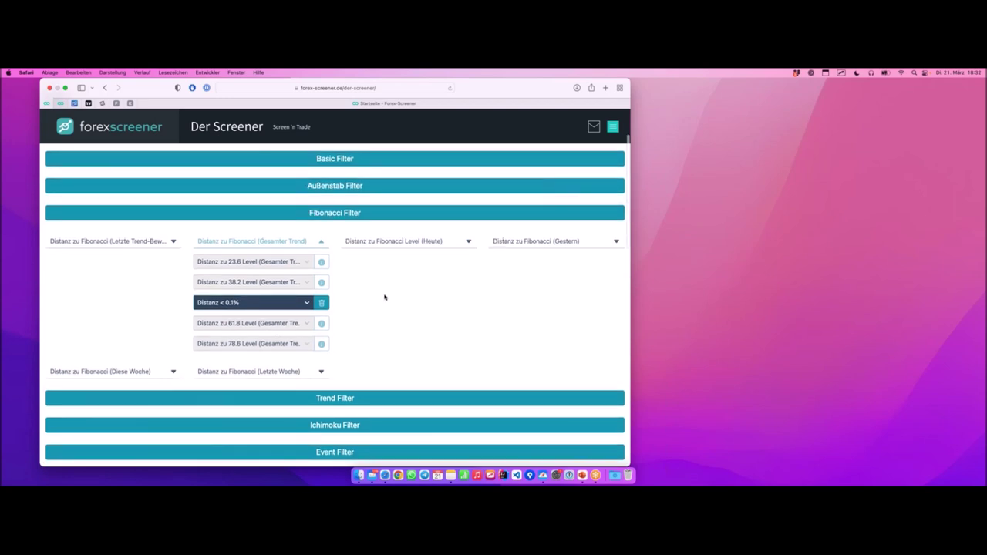
Check the number of results found and clear the 50.0 Fibonacci level (Gesamter Trend) distance filter.
scroll(383, 296, down, 5)
scroll(383, 295, down, 2)
scroll(384, 295, up, 3)
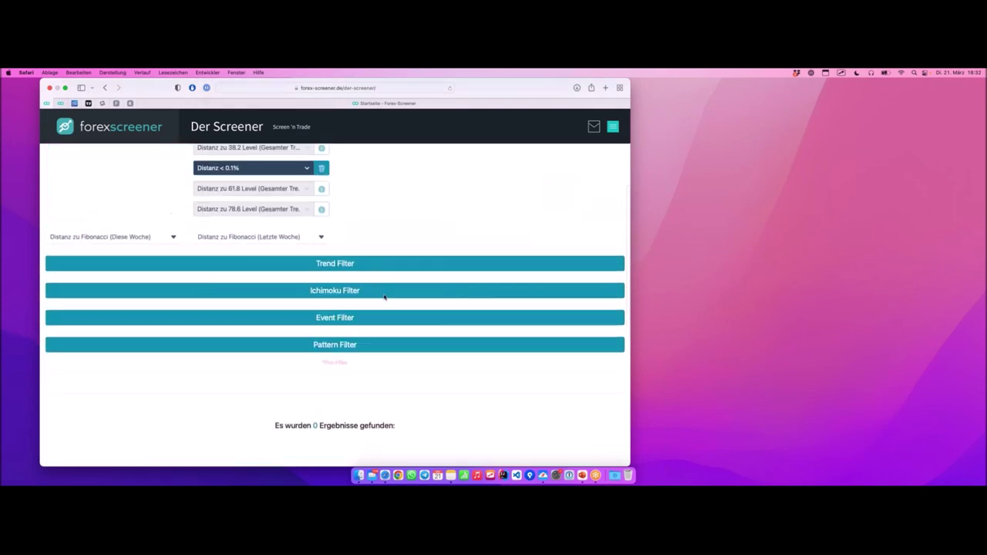
scroll(384, 295, down, 1)
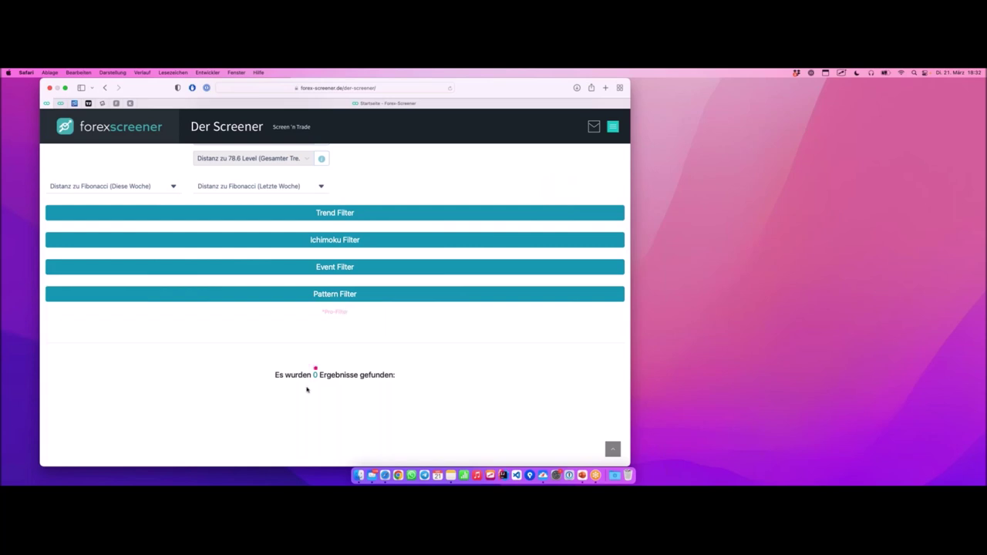
drag(276, 380, 399, 384)
scroll(353, 346, up, 3)
scroll(352, 346, down, 3)
scroll(351, 345, up, 1)
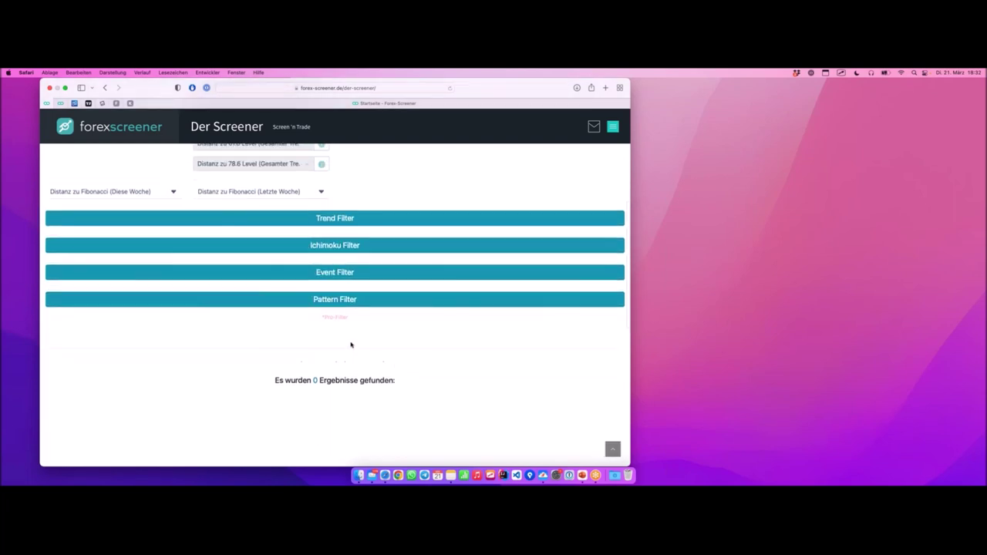
scroll(351, 345, up, 2)
scroll(350, 344, up, 2)
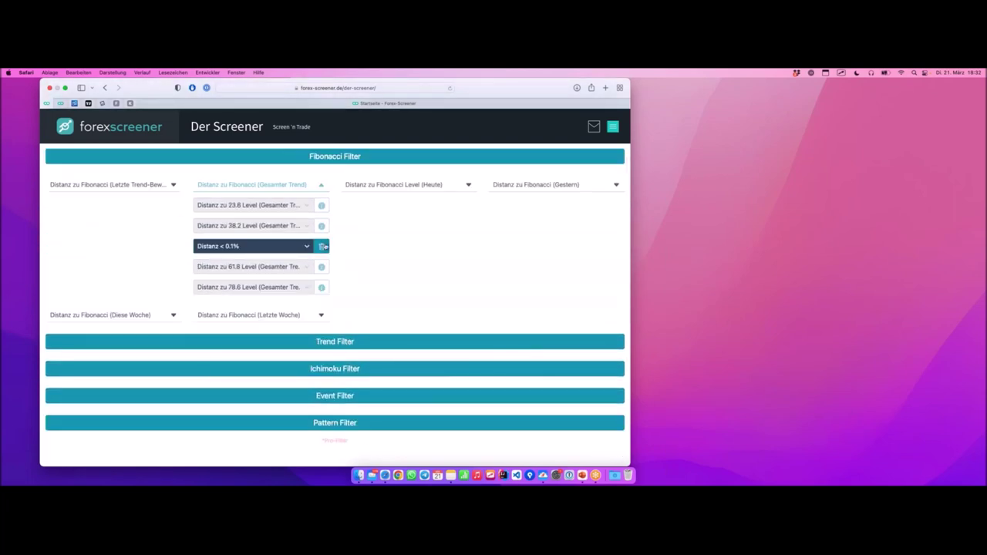
click(323, 246)
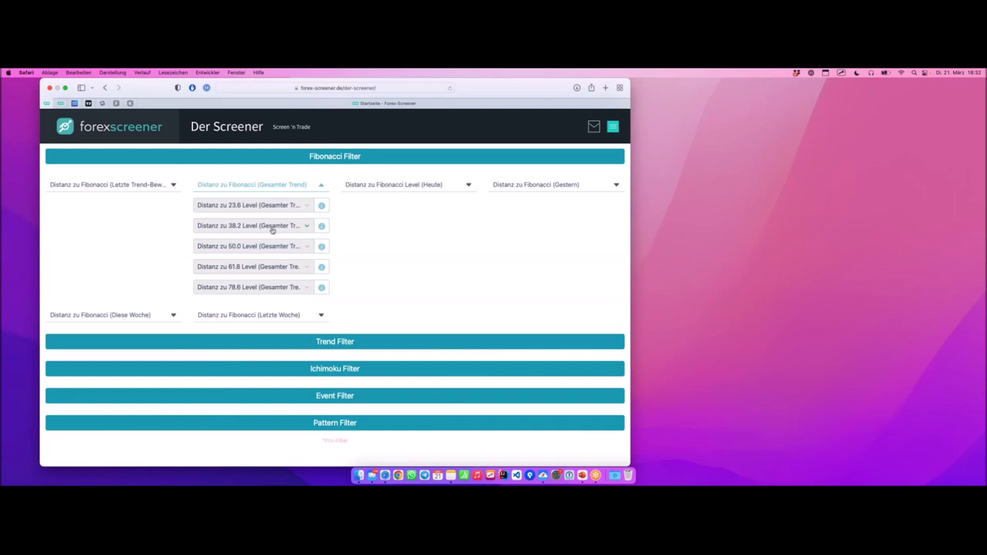
Set the 38.2 Fibonacci level (Gesamter Trend) distance filter to Distanz < 0.1% and check the results.
mouse_move(194, 233)
mouse_down()
mouse_move(330, 238)
mouse_move(333, 216)
mouse_move(213, 215)
mouse_move(188, 222)
mouse_move(192, 232)
mouse_up()
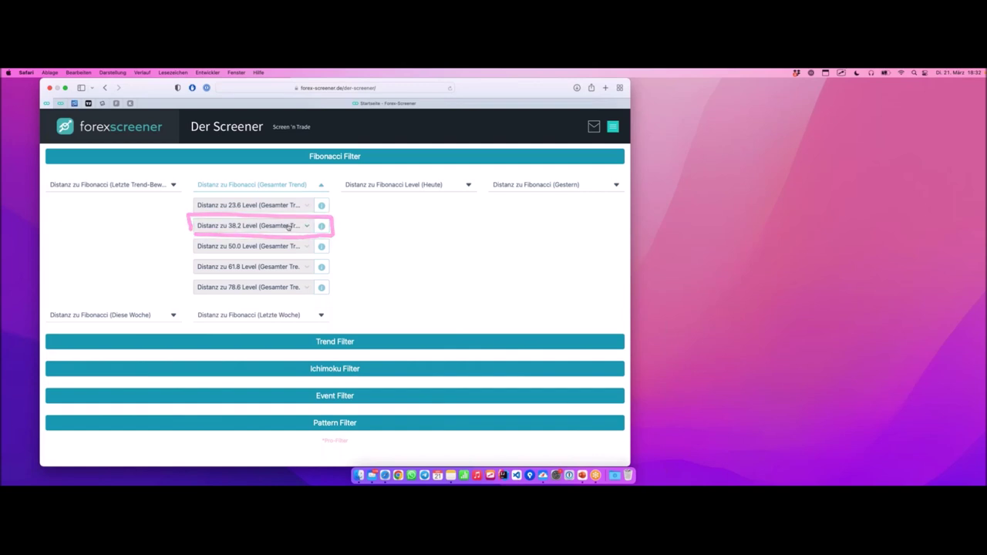
click(270, 226)
click(260, 257)
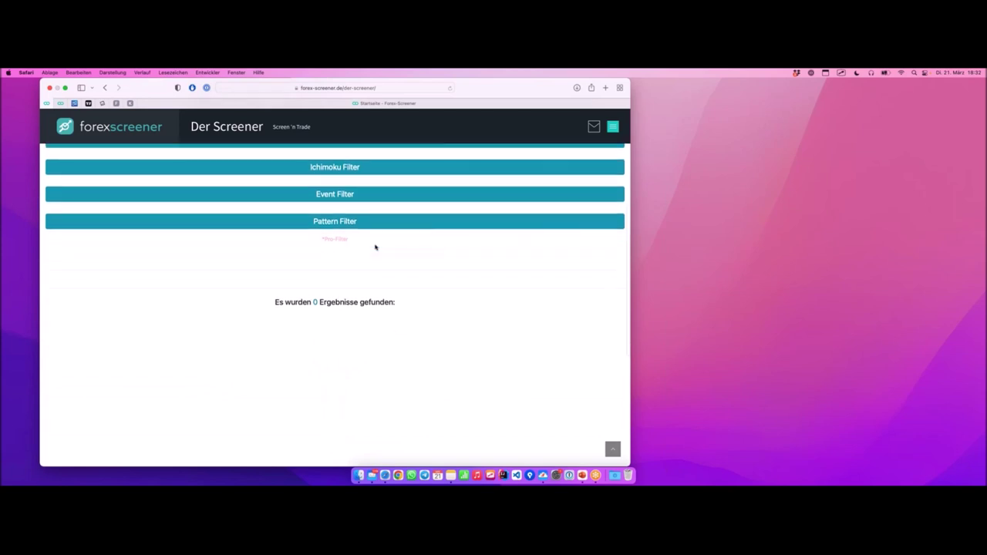
scroll(375, 246, up, 3)
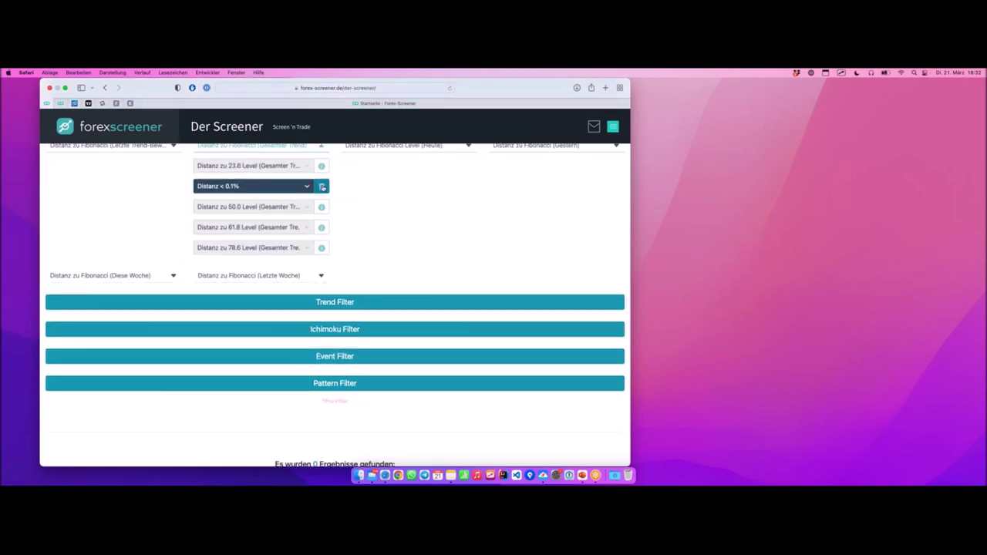
Clear the 38.2 level distance filter and set the 61.8 level (Gesamter Trend) filter to Distanz < 0.1%.
click(321, 186)
click(248, 226)
click(240, 240)
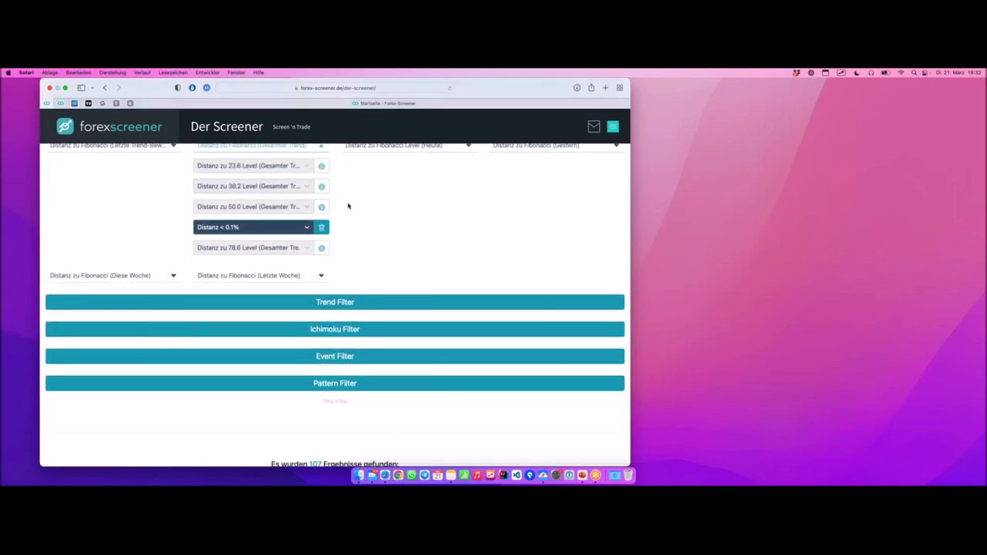
Set the 23.6 level (Gesamter Trend) distance filter to Distanz < 0.1% and clear the 61.8 level filter.
click(260, 158)
click(240, 188)
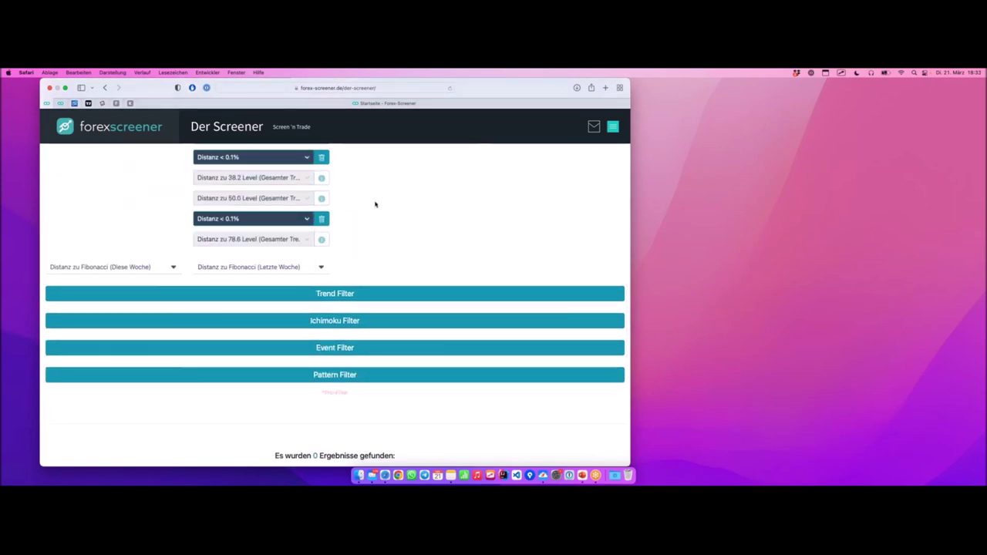
scroll(376, 203, down, 3)
scroll(376, 207, up, 5)
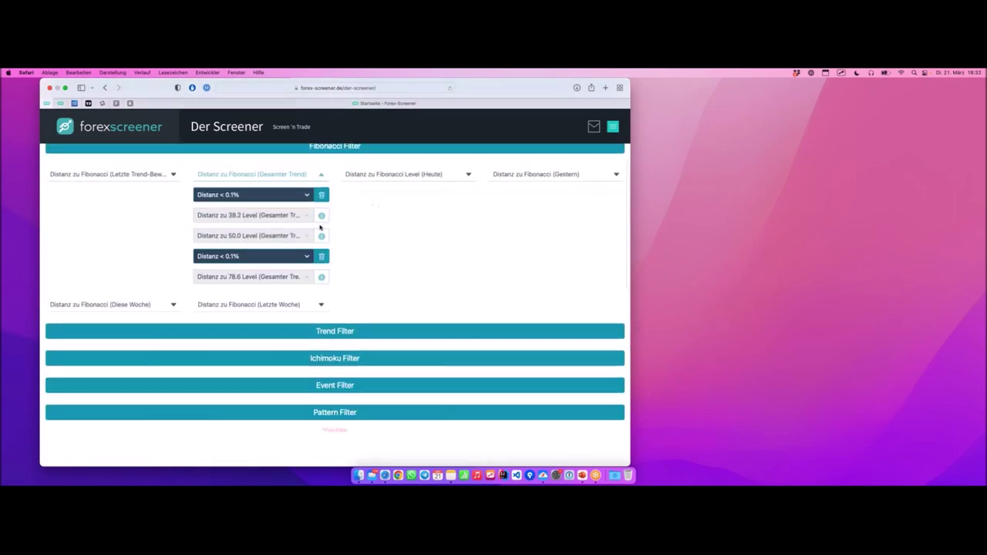
click(322, 256)
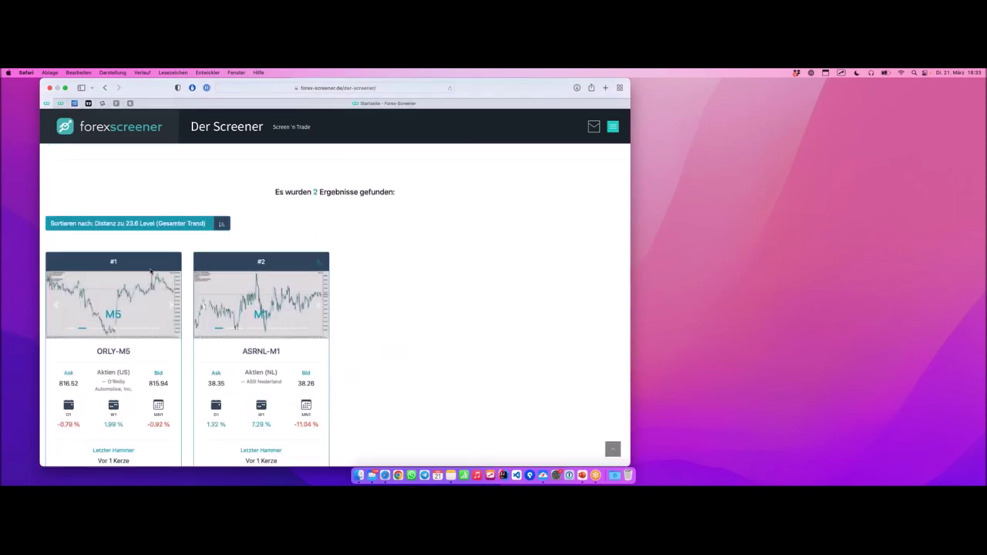
Review the hammer and Fibonacci distance values on the result cards, open the ORLY-M5 chart in MetaTrader and switch to it.
click(145, 351)
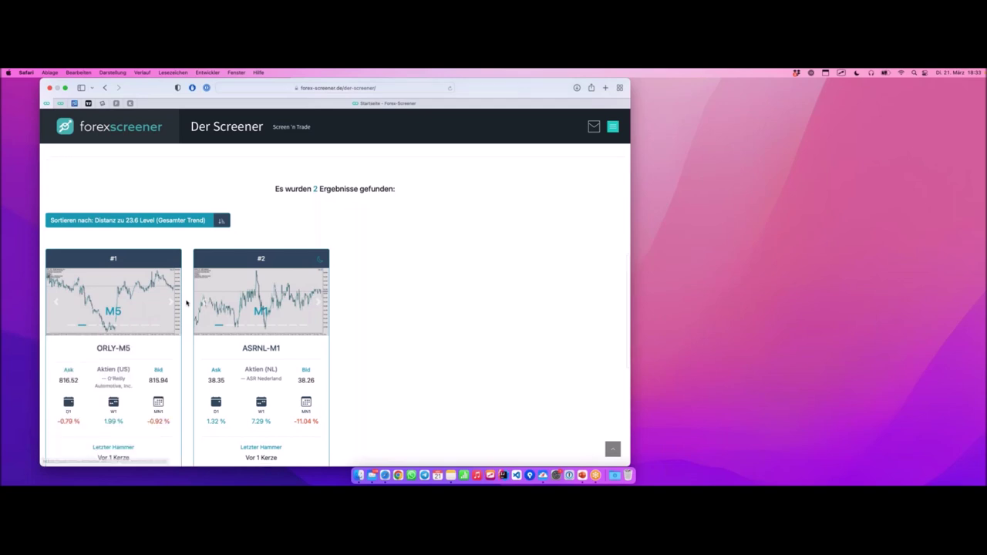
scroll(189, 293, down, 2)
scroll(202, 256, down, 2)
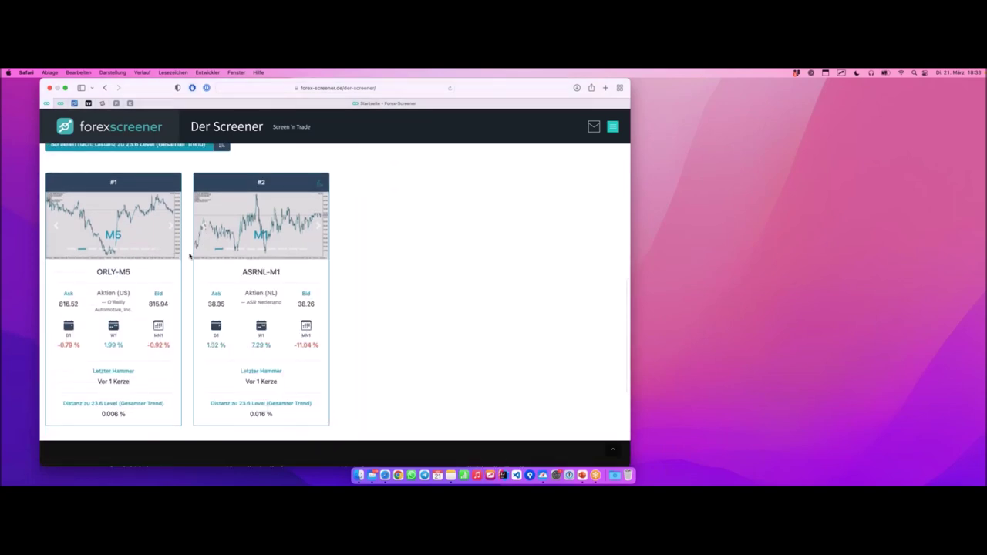
scroll(135, 338, up, 2)
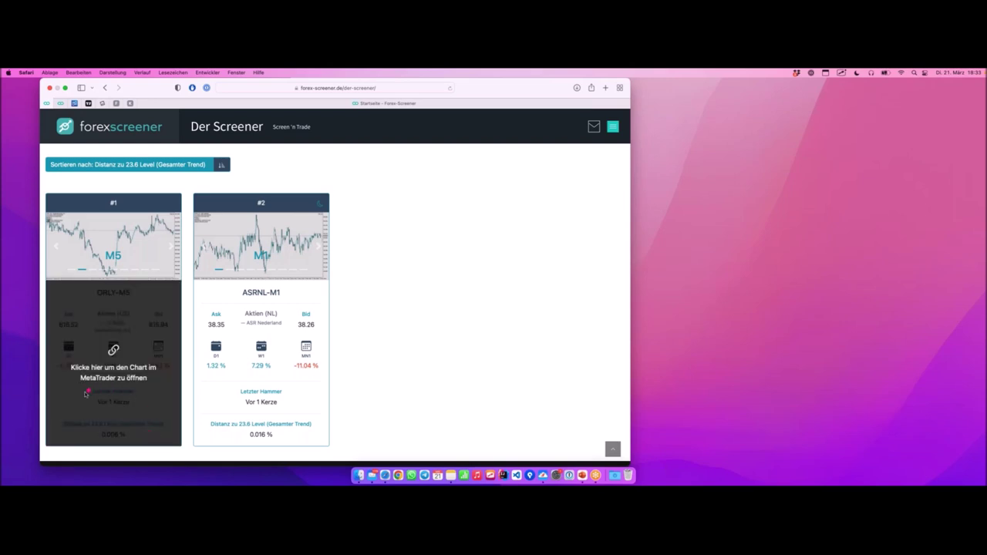
mouse_move(83, 384)
mouse_down()
mouse_move(153, 407)
mouse_move(83, 385)
mouse_up()
mouse_move(64, 438)
mouse_down()
mouse_move(52, 417)
mouse_move(175, 427)
mouse_move(163, 443)
mouse_move(111, 446)
mouse_up()
click(146, 283)
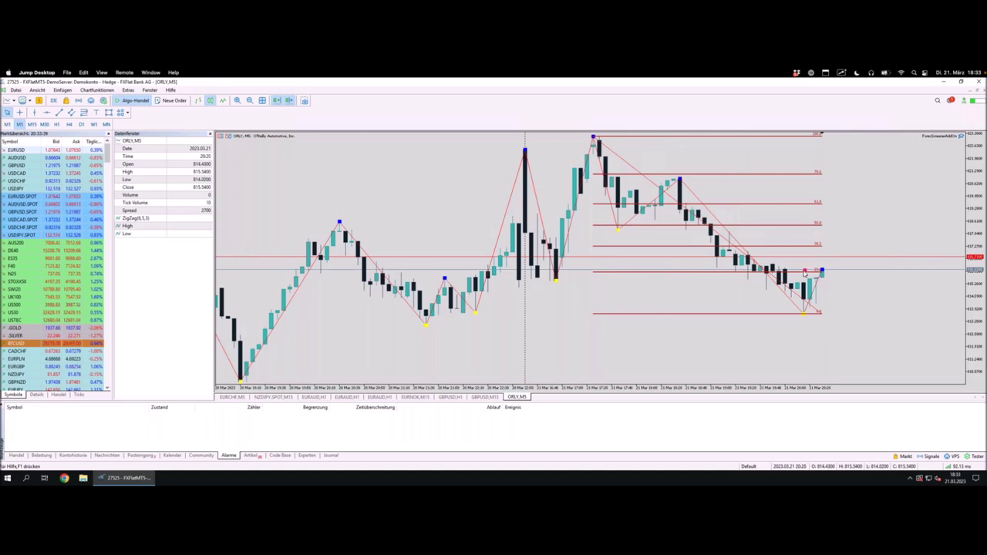
Examine the latest candles on the ORLY-M5 chart around the 23.6 Fibonacci level.
drag(823, 271, 822, 311)
drag(811, 305, 809, 273)
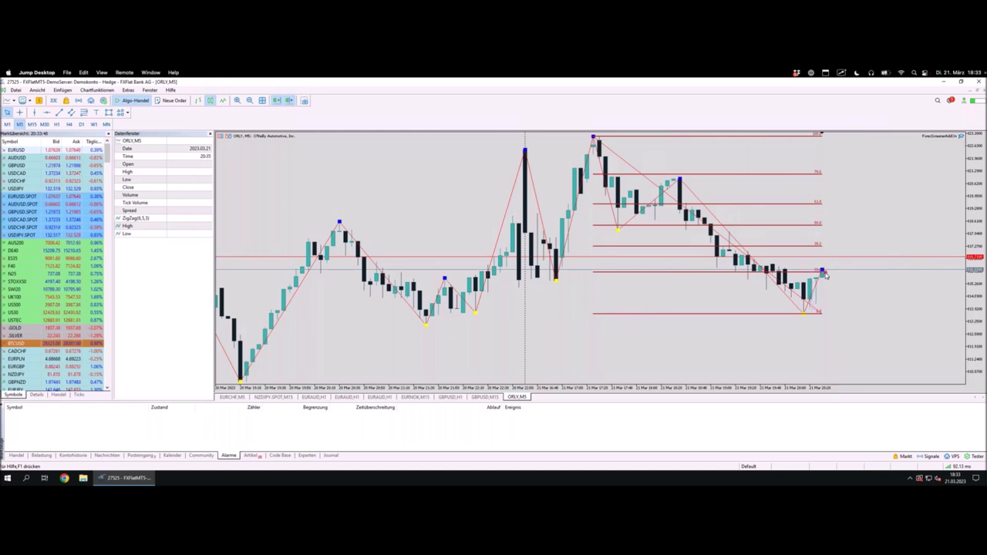
mouse_move(823, 274)
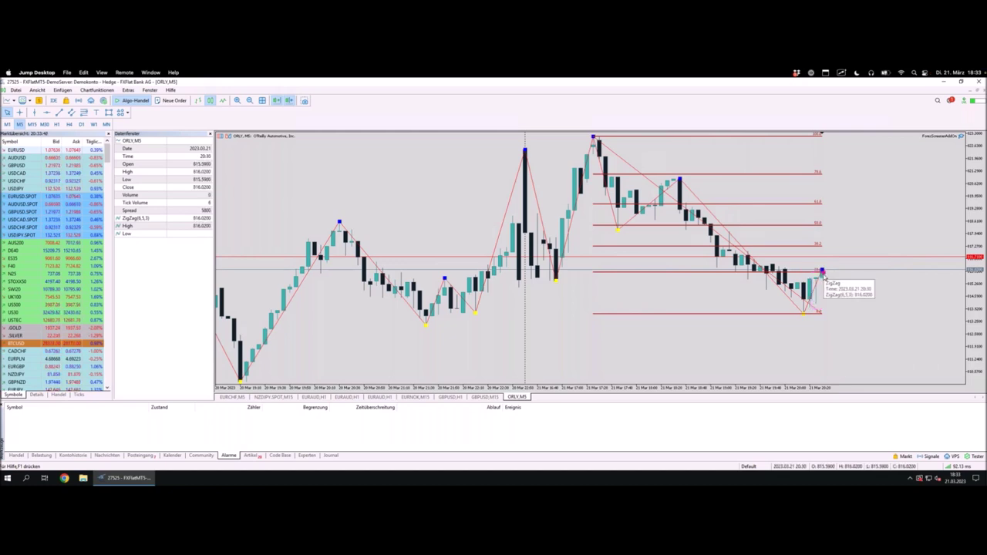
mouse_move(820, 270)
mouse_down()
mouse_move(814, 262)
mouse_move(809, 272)
mouse_move(833, 282)
mouse_move(808, 264)
mouse_up()
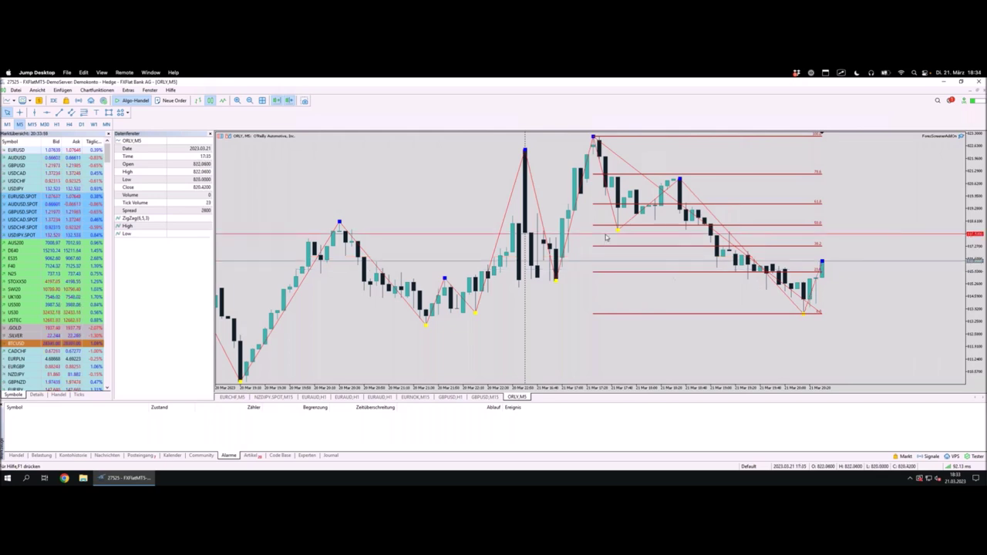
Return to the Forex Screener page in Safari and clear the 23.6 Fibonacci level (Gesamter Trend) distance filter.
key(ctrl+Left)
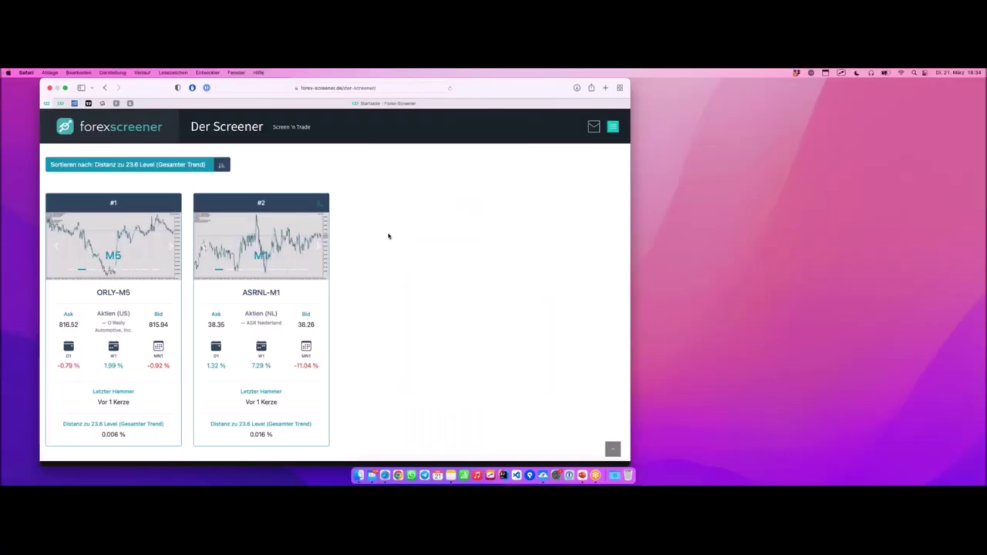
scroll(345, 206, up, 3)
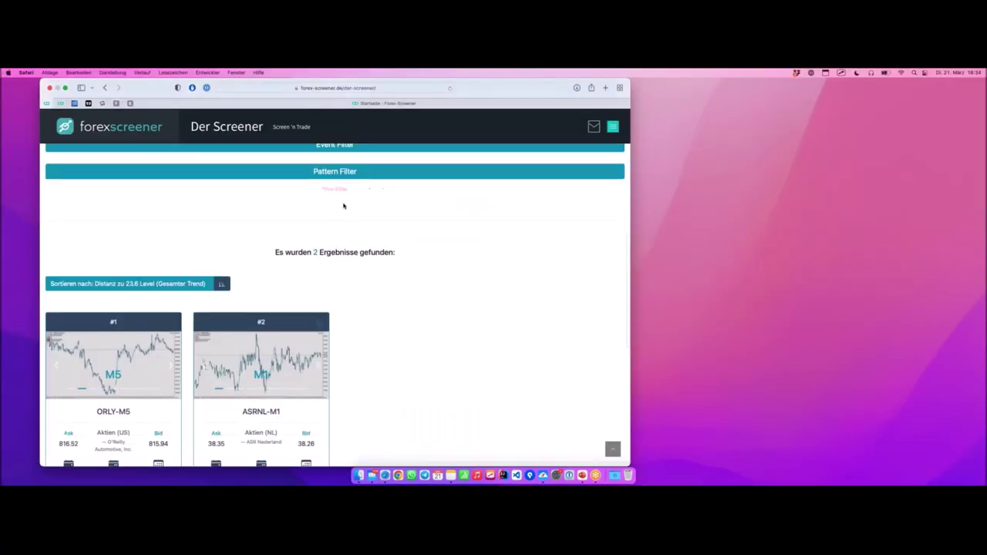
scroll(344, 206, up, 10)
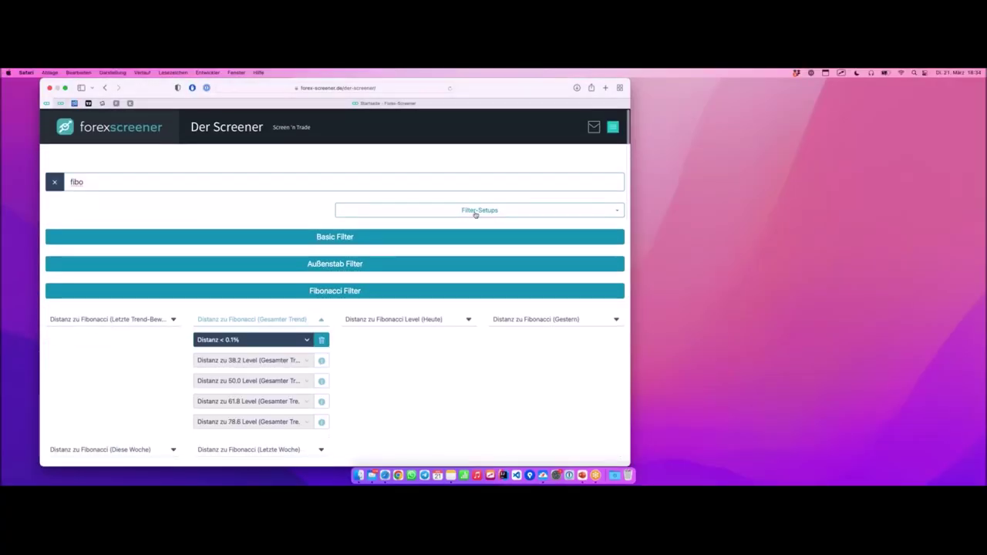
click(475, 210)
click(303, 213)
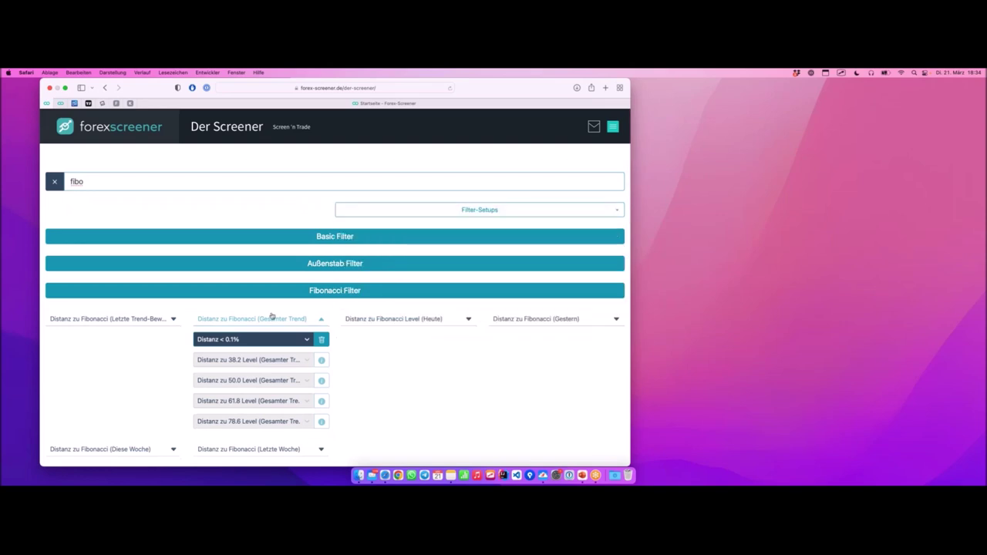
click(266, 339)
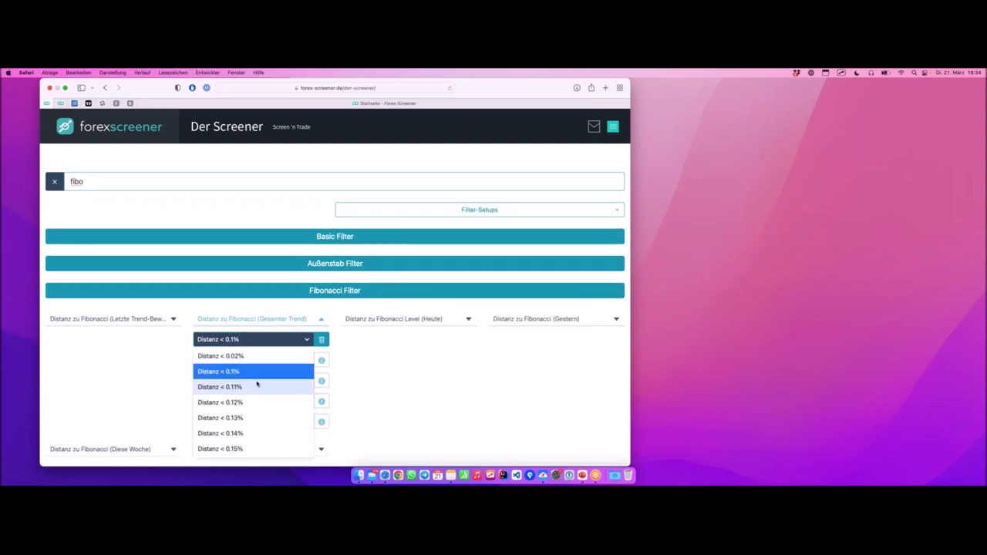
click(347, 351)
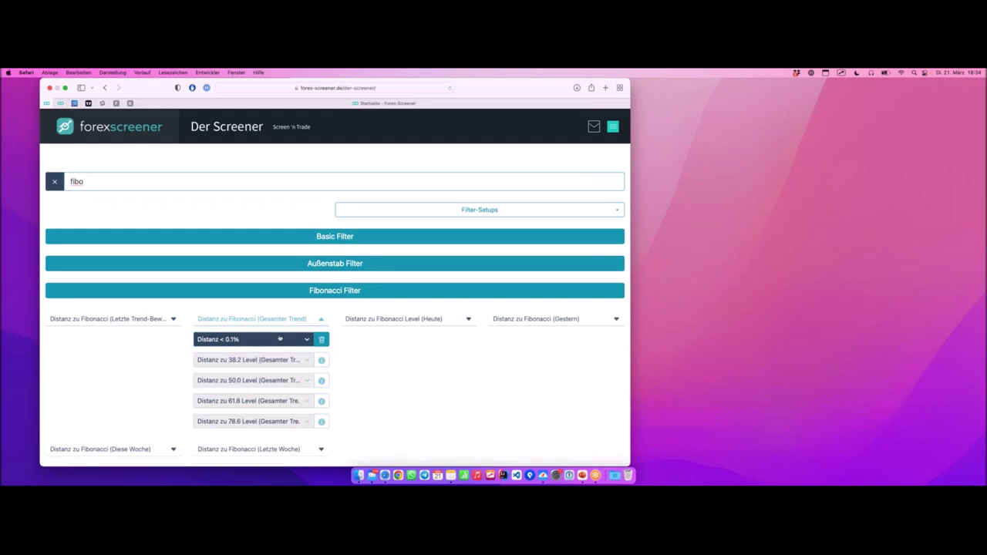
click(321, 340)
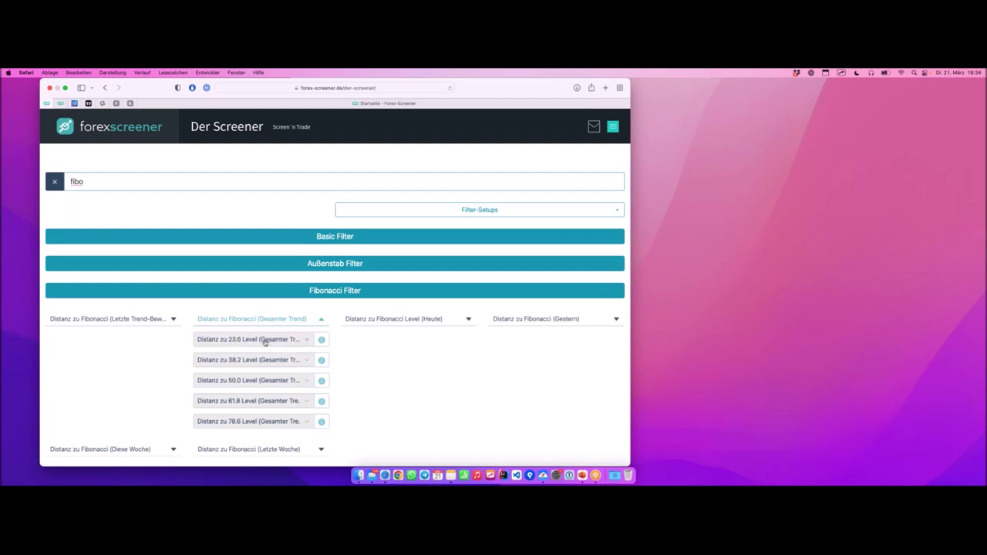
Set the 50.0 level (Gesamter Trend) distance filter to Distanz < 0.1% and check the result count.
click(262, 382)
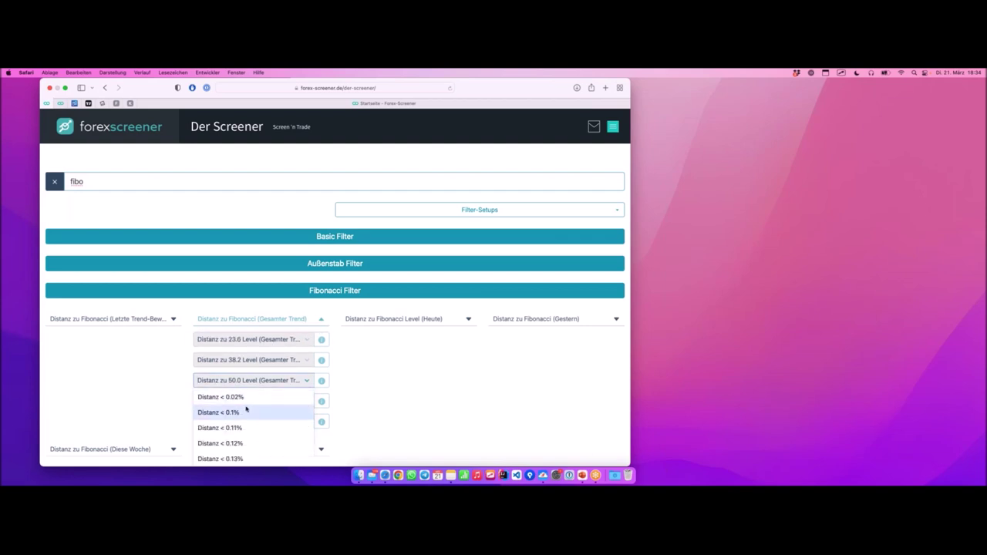
click(246, 411)
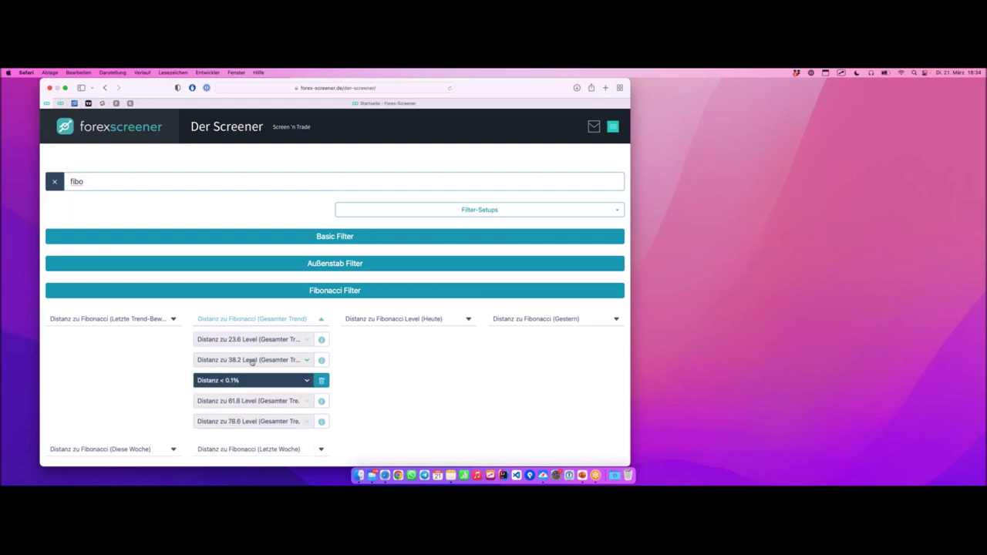
scroll(231, 373, down, 5)
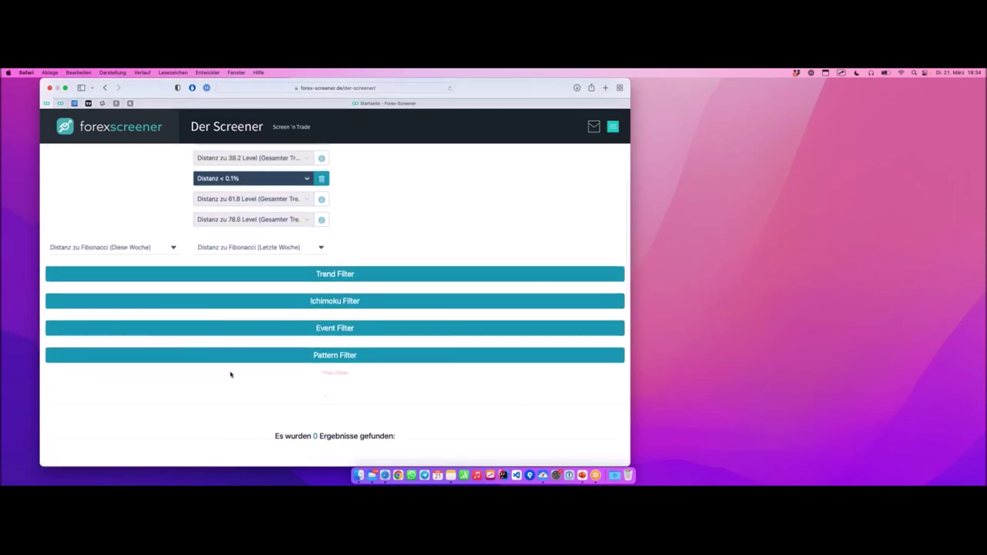
Save the current filter combination as a filter setup named "Hammer + 50er Fibo".
scroll(231, 373, up, 5)
click(408, 211)
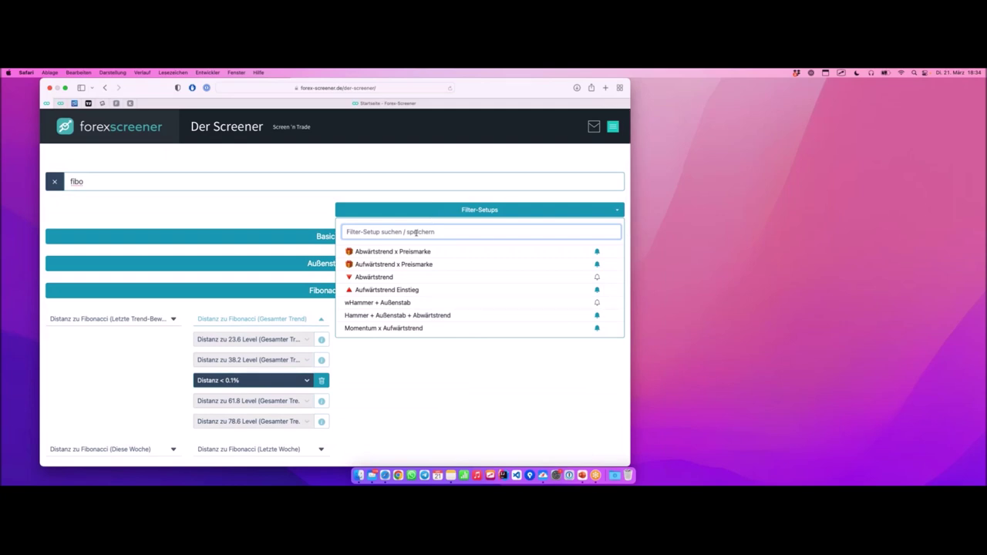
text(Hammer + 50)
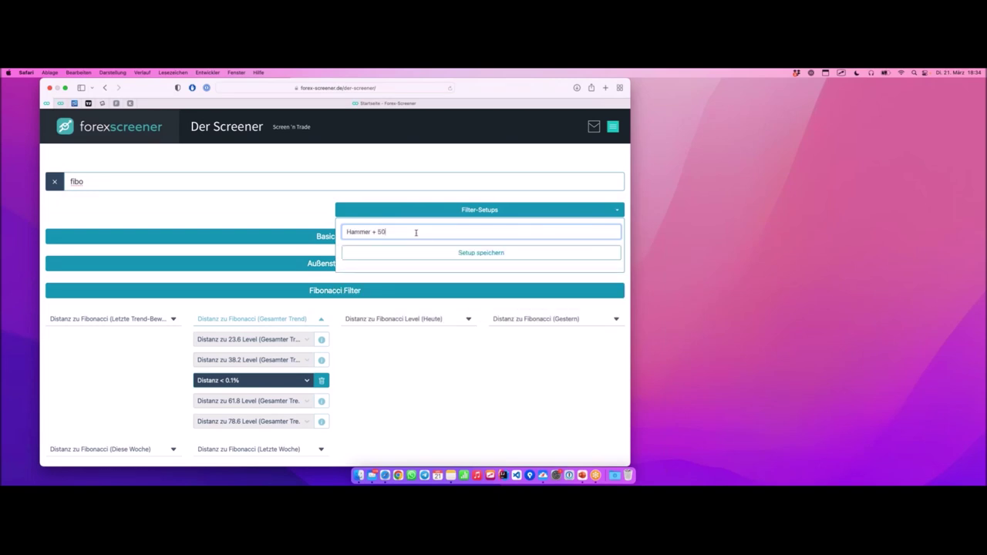
text(er Fibo)
click(494, 253)
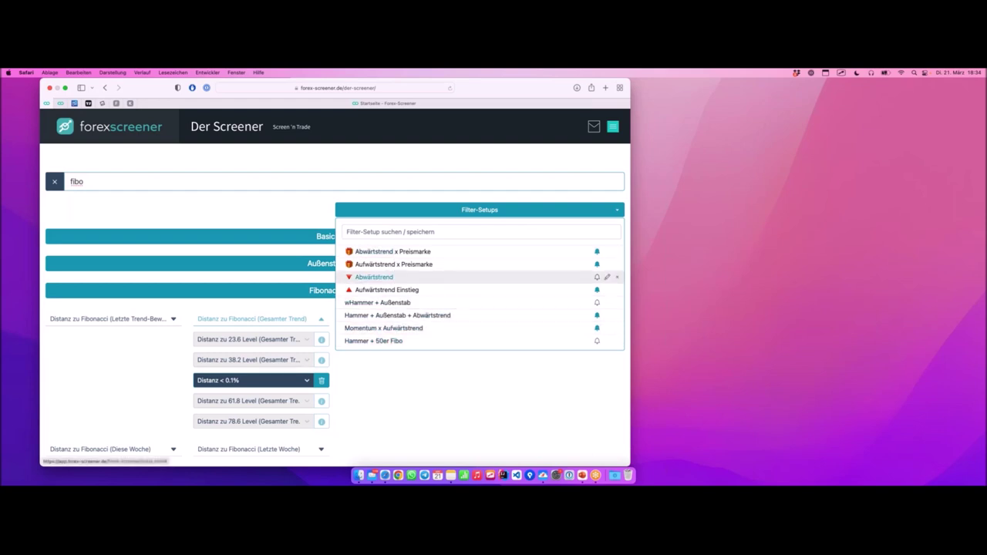
Load the Abwärtstrend x Preismarke filter setup and look over the filters and result count.
click(380, 250)
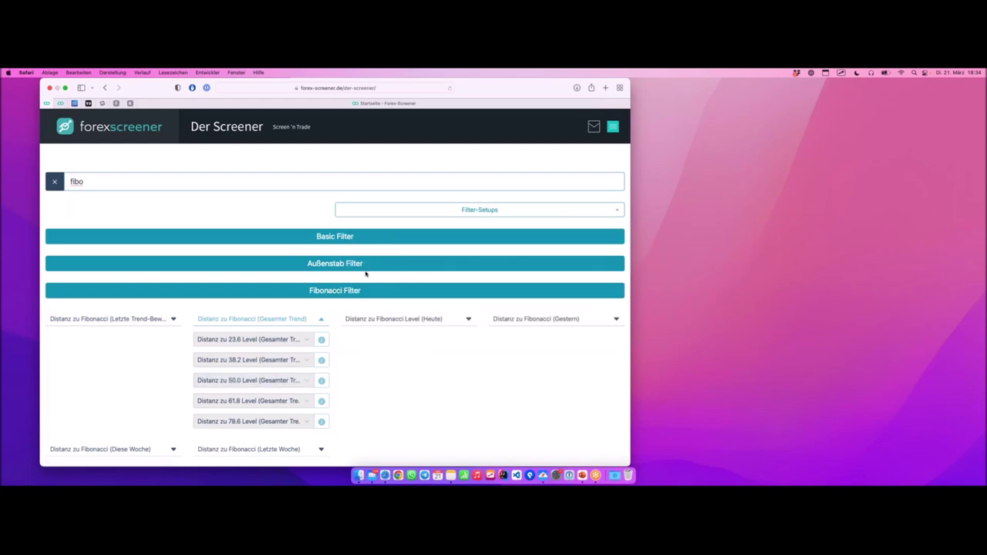
scroll(380, 216, down, 5)
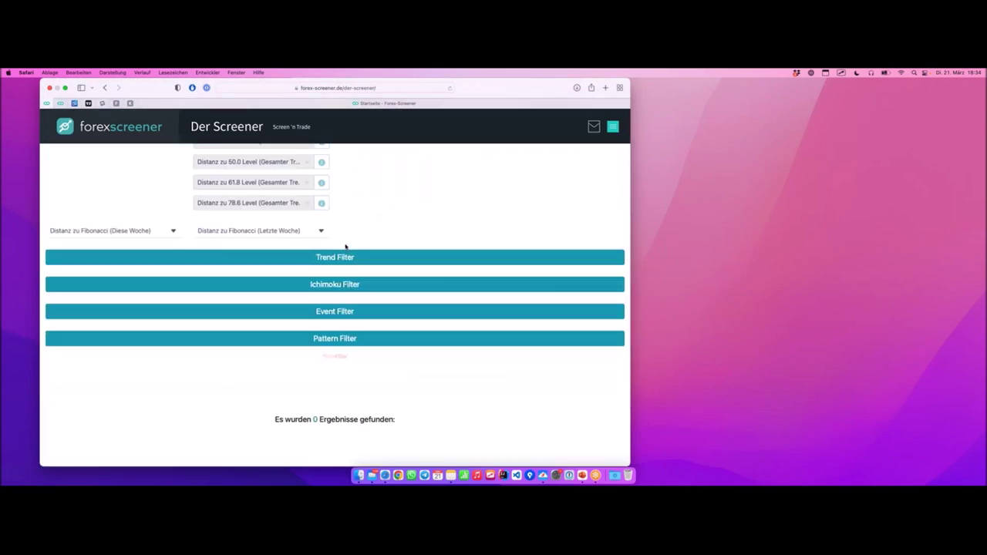
scroll(348, 255, up, 3)
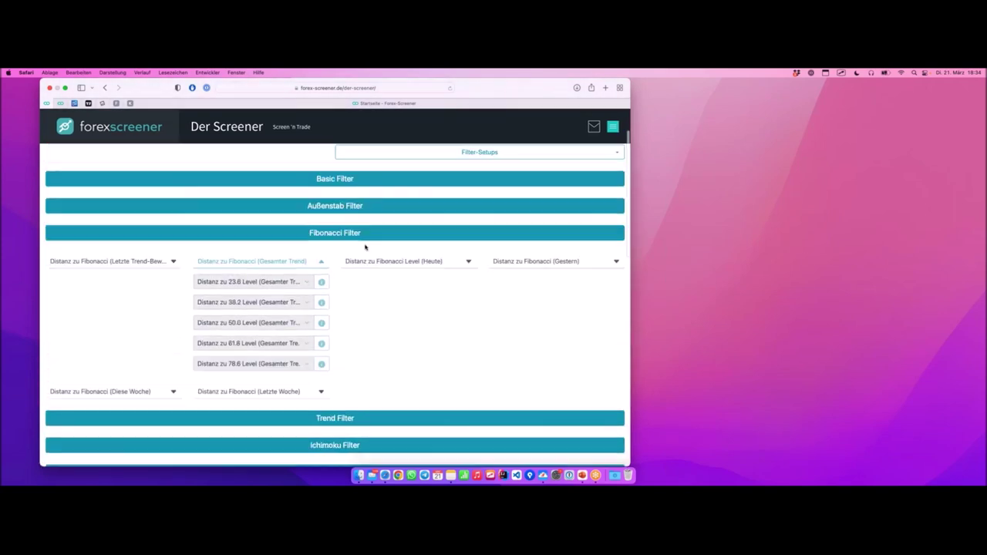
Load the saved Hammer + 50er Fibo filter setup and check its Fibonacci distance filters and result count.
click(428, 199)
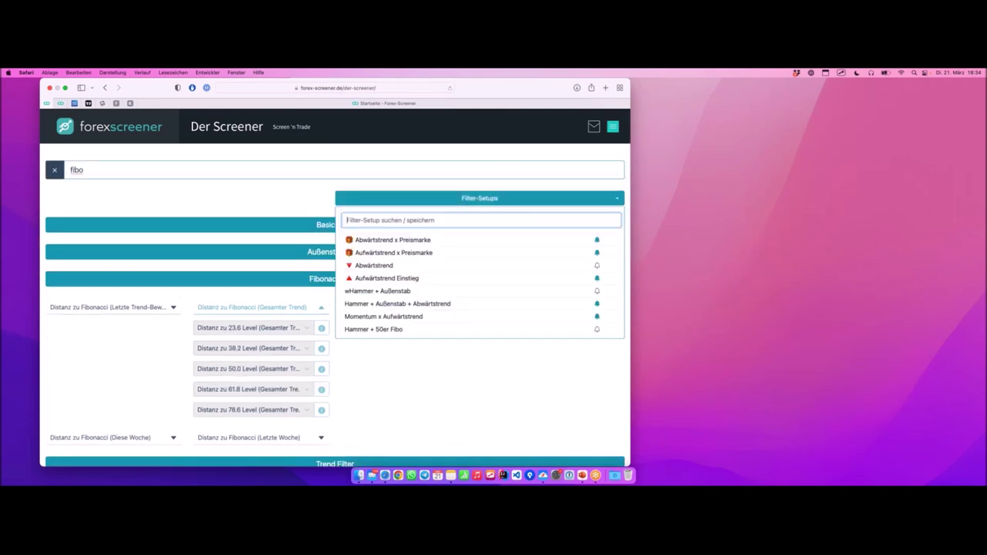
click(409, 331)
mouse_move(190, 378)
mouse_down()
mouse_move(338, 382)
mouse_move(337, 361)
mouse_move(217, 362)
mouse_move(190, 367)
mouse_up()
scroll(289, 312, down, 5)
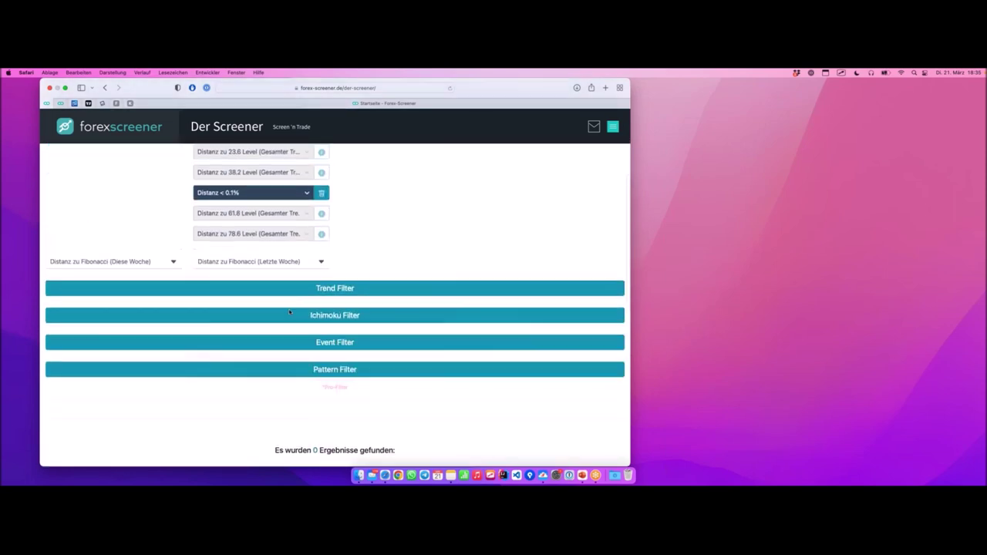
scroll(289, 312, up, 3)
drag(247, 255, 229, 259)
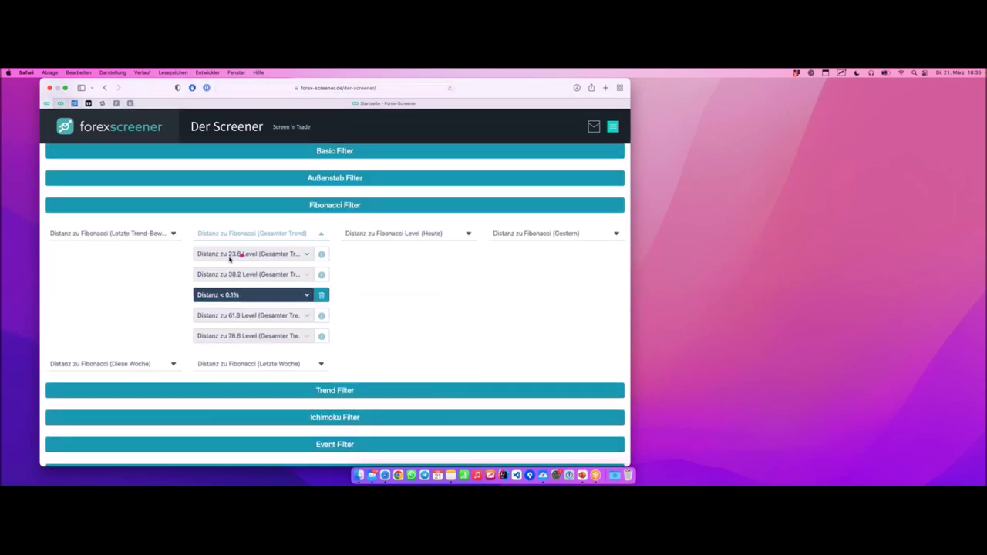
Enable notifications for the Hammer + 50er Fibo setup and close the list of filter setups.
scroll(321, 249, up, 1)
scroll(321, 249, up, 3)
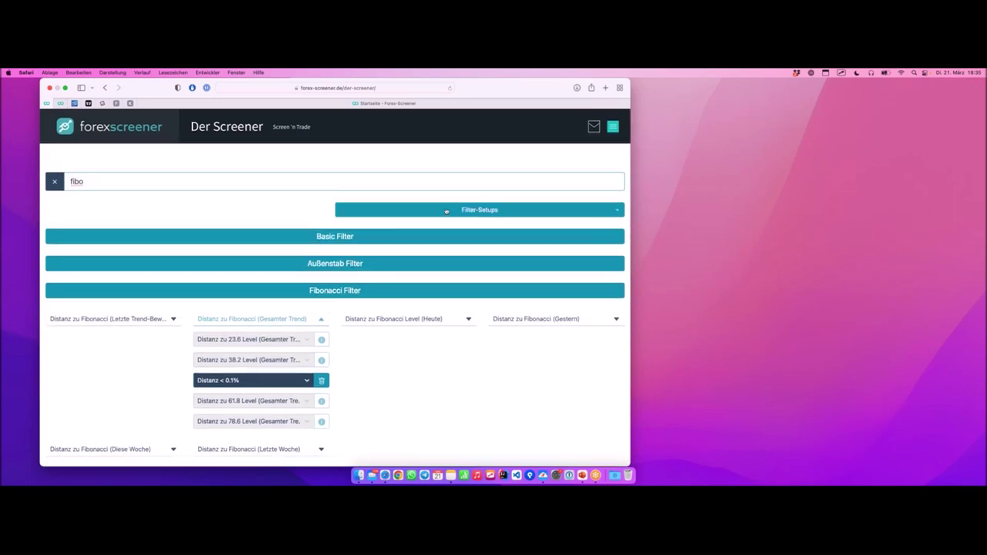
click(446, 211)
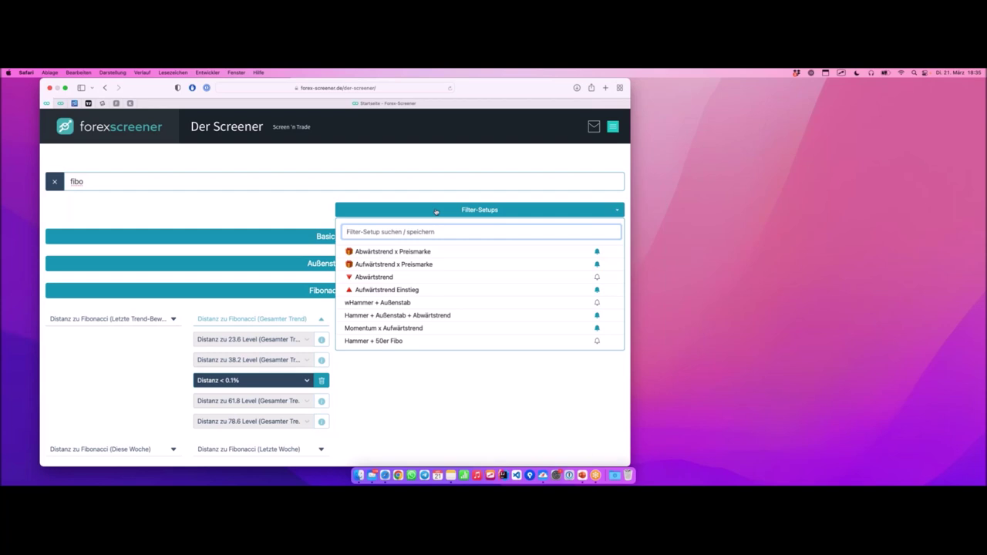
click(597, 343)
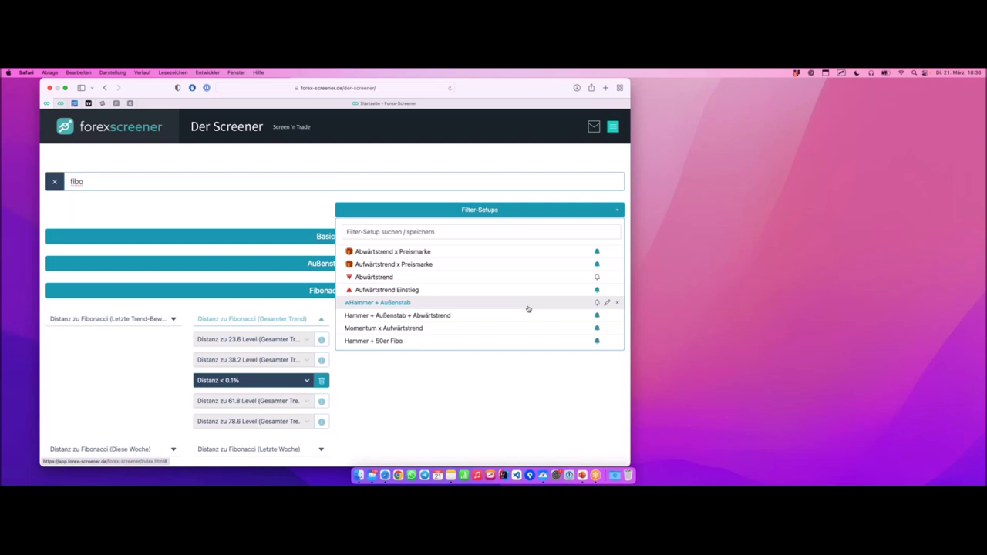
click(279, 223)
Clear the 50.0 level (Gesamter Trend) distance filter and check the result count.
click(322, 382)
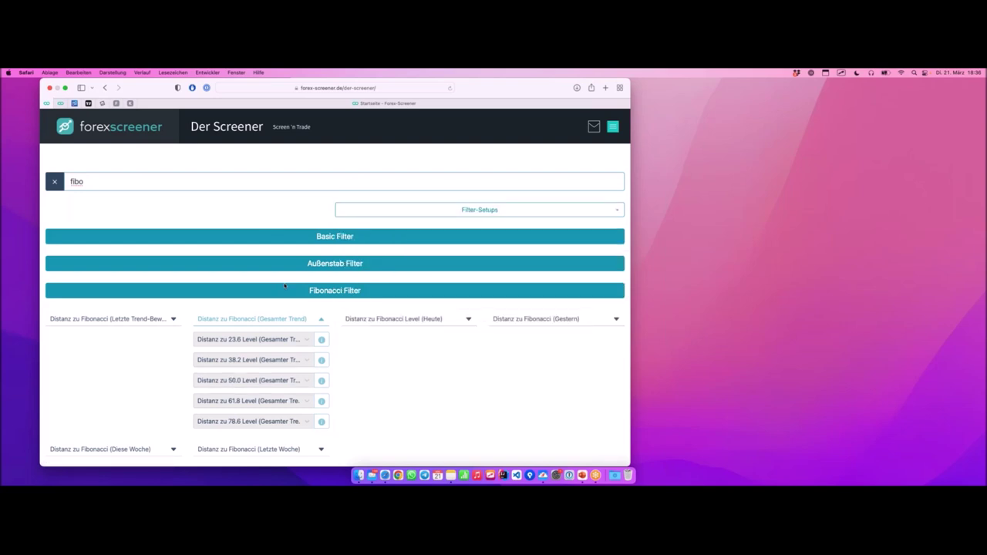
scroll(285, 286, down, 4)
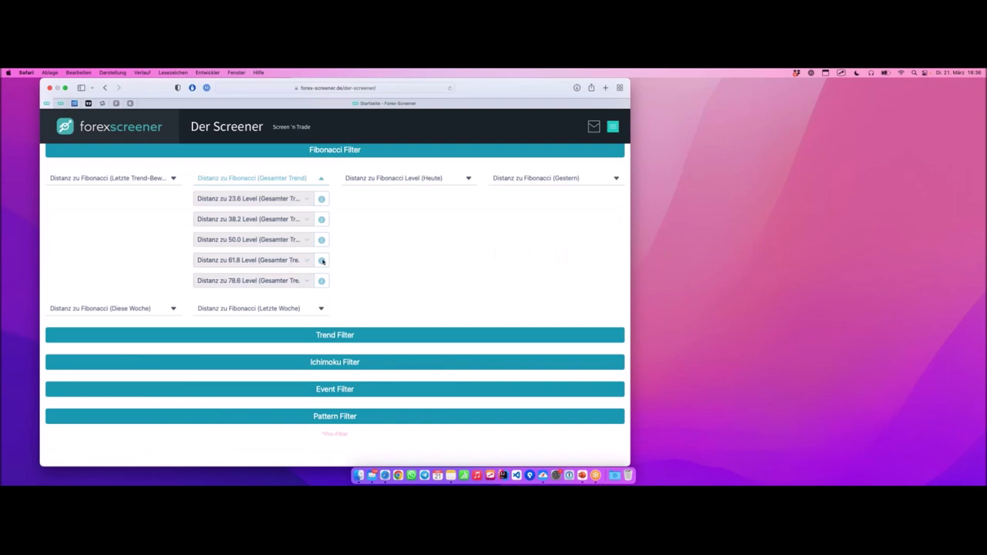
scroll(339, 233, down, 2)
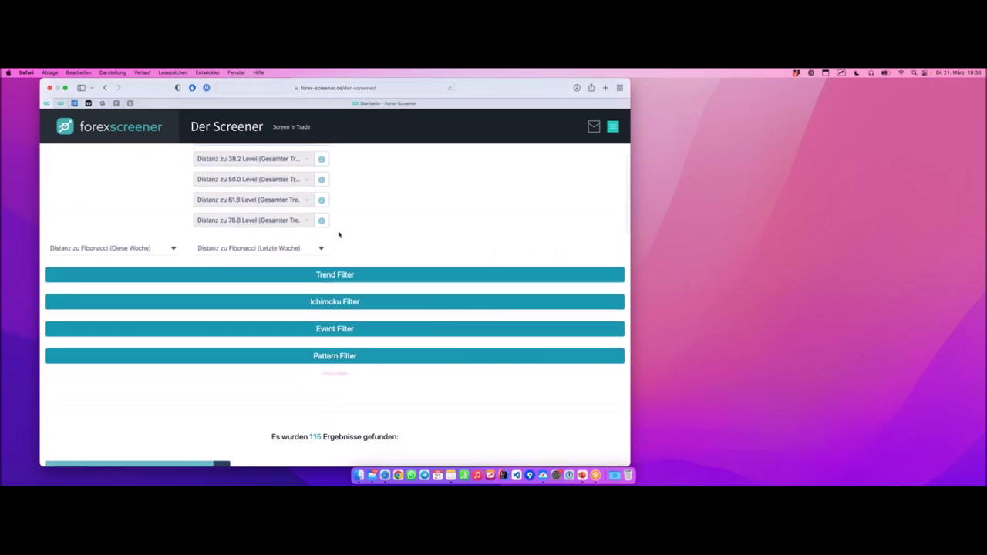
scroll(339, 233, down, 2)
scroll(338, 234, up, 5)
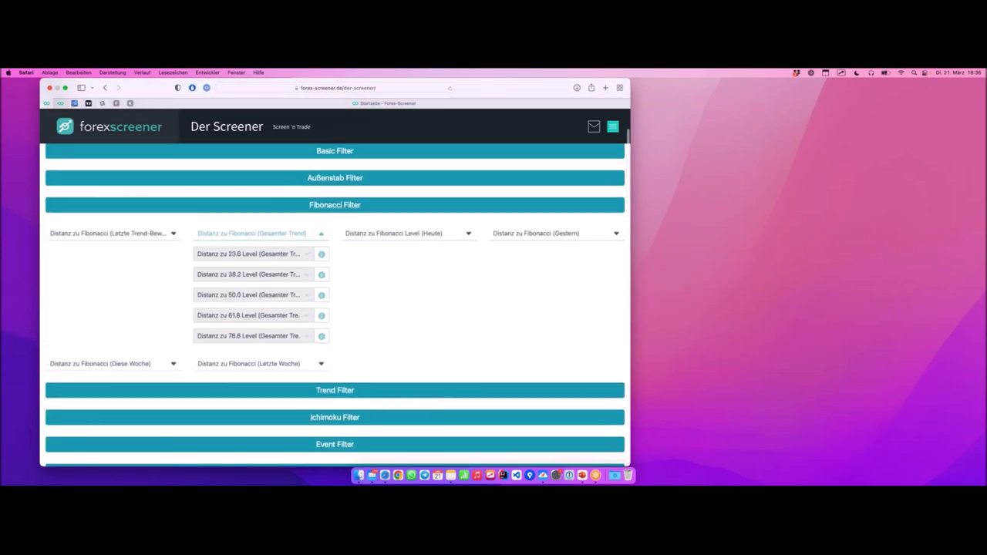
Clear the "fibo" filter search and remove the Letzter Hammer filter under Letzte Hammer Variationen.
scroll(338, 298, up, 2)
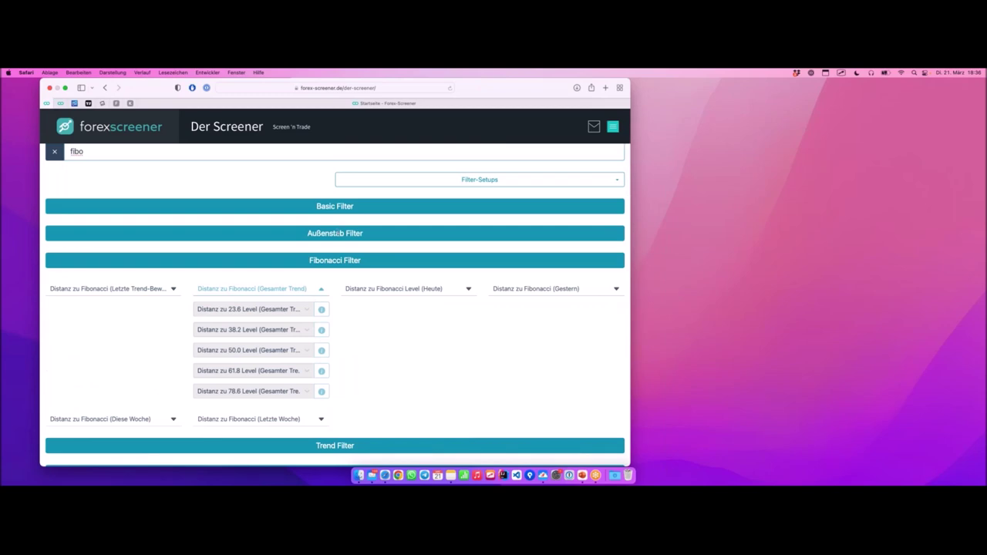
click(54, 151)
scroll(163, 233, down, 3)
scroll(164, 233, down, 8)
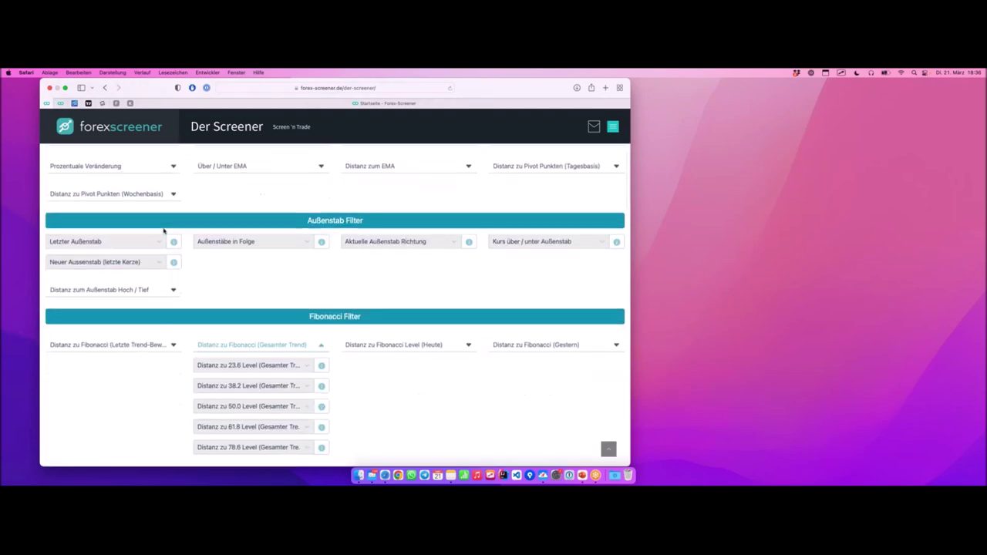
scroll(109, 316, down, 2)
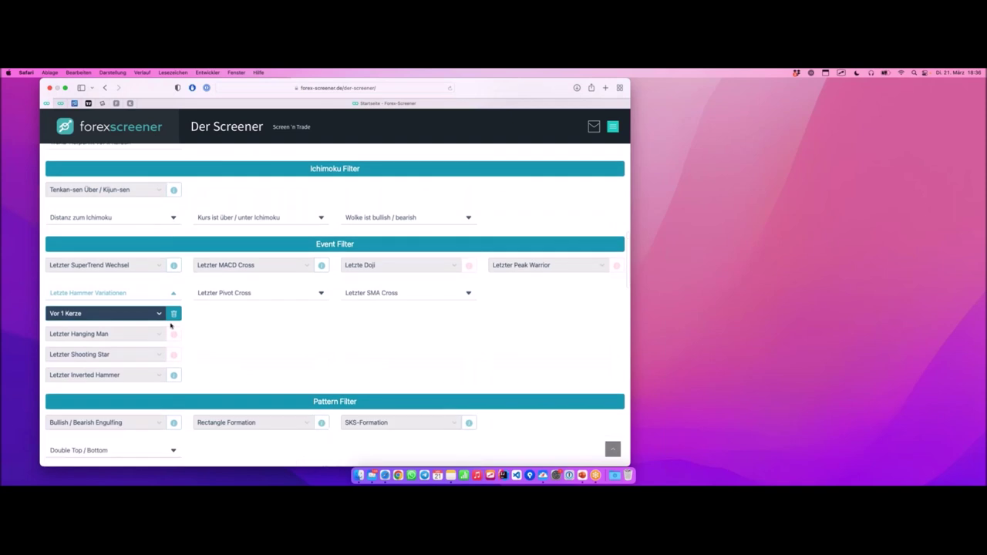
click(109, 316)
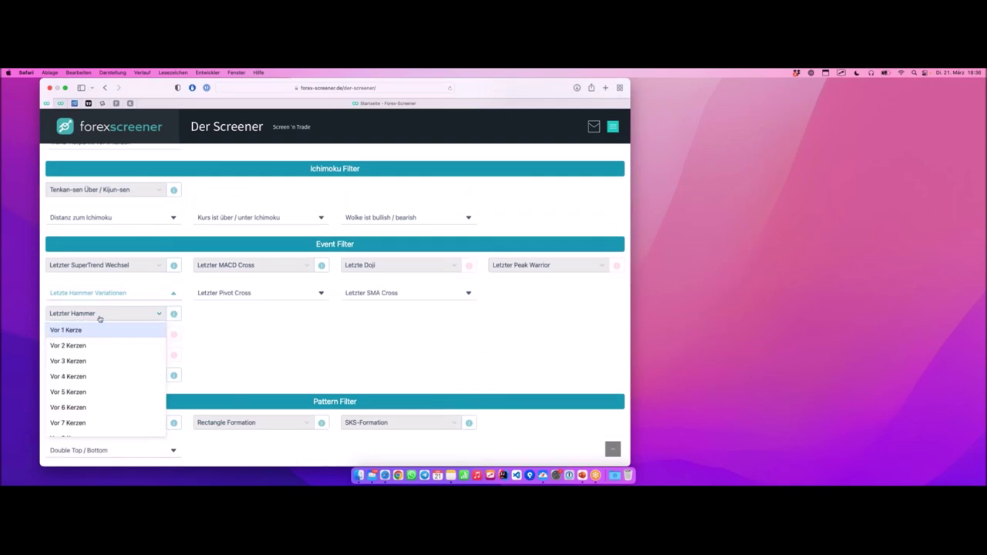
click(184, 307)
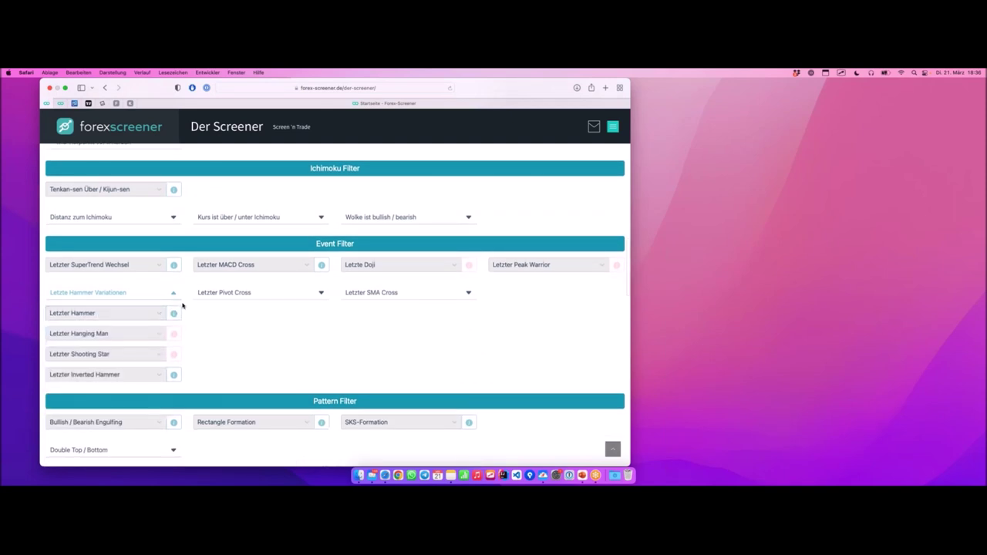
Set the Letzter Inverted Hammer filter to Vor 1 Kerze and check the result count.
click(113, 376)
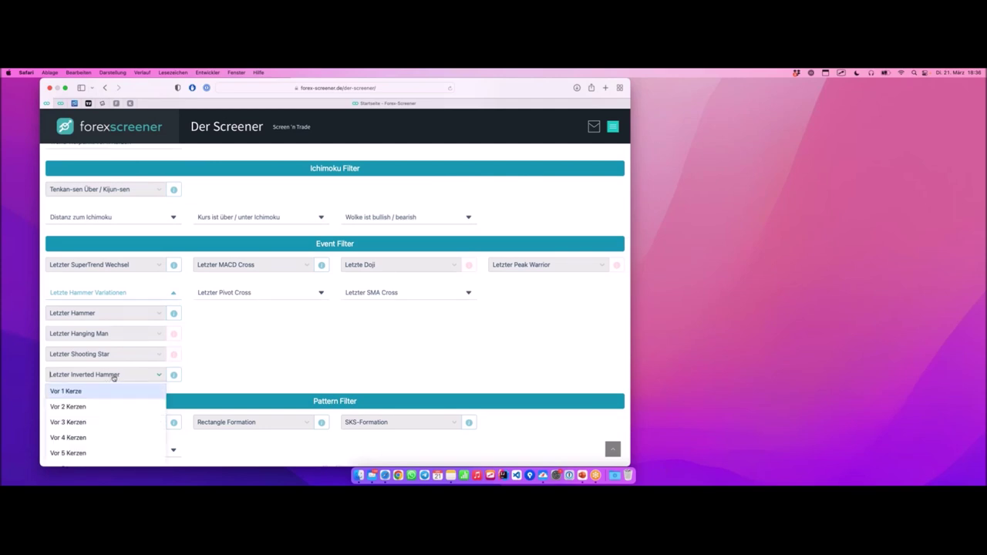
click(111, 391)
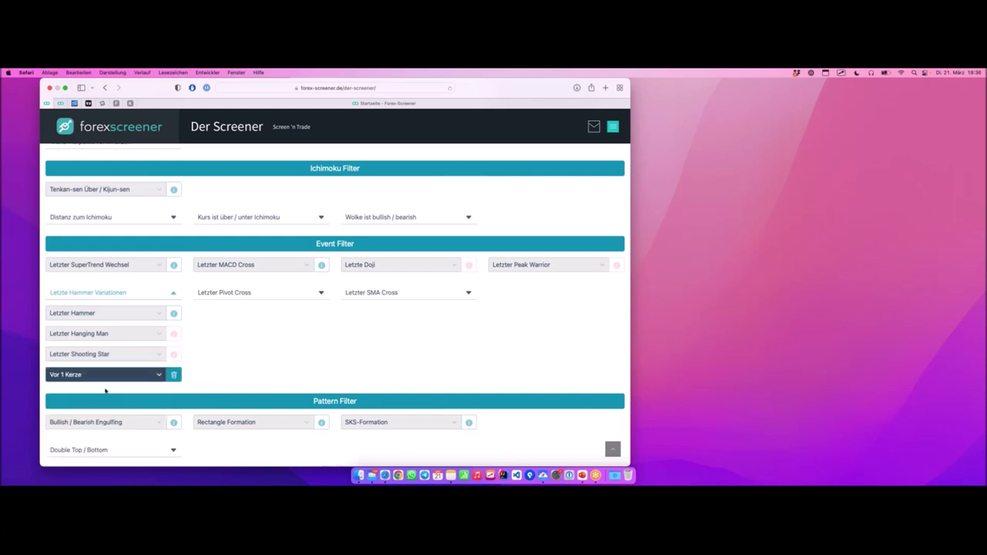
scroll(187, 311, down, 4)
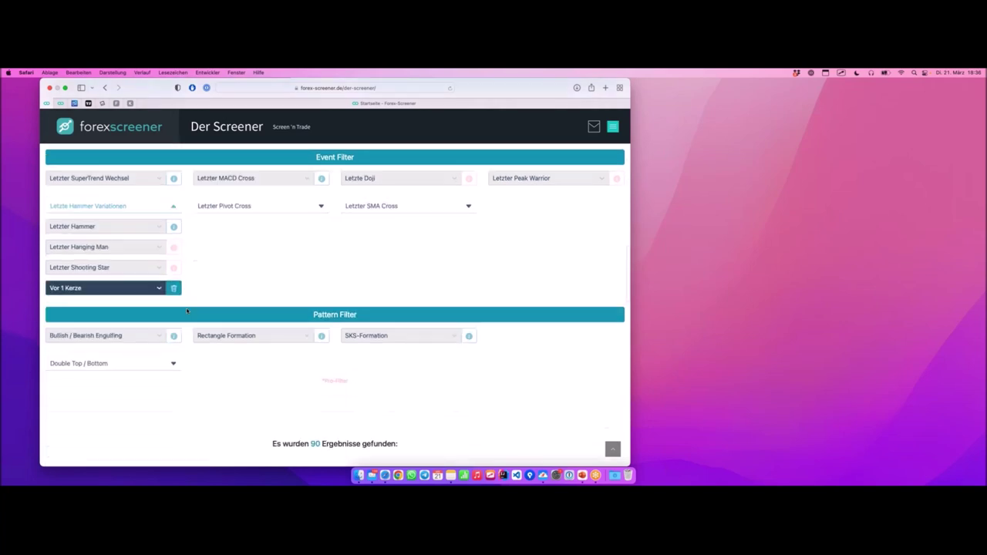
Add a Distanz < 0.1% filter for the 50.0 level (Gesamter Trend) and highlight the number of results.
scroll(185, 311, up, 10)
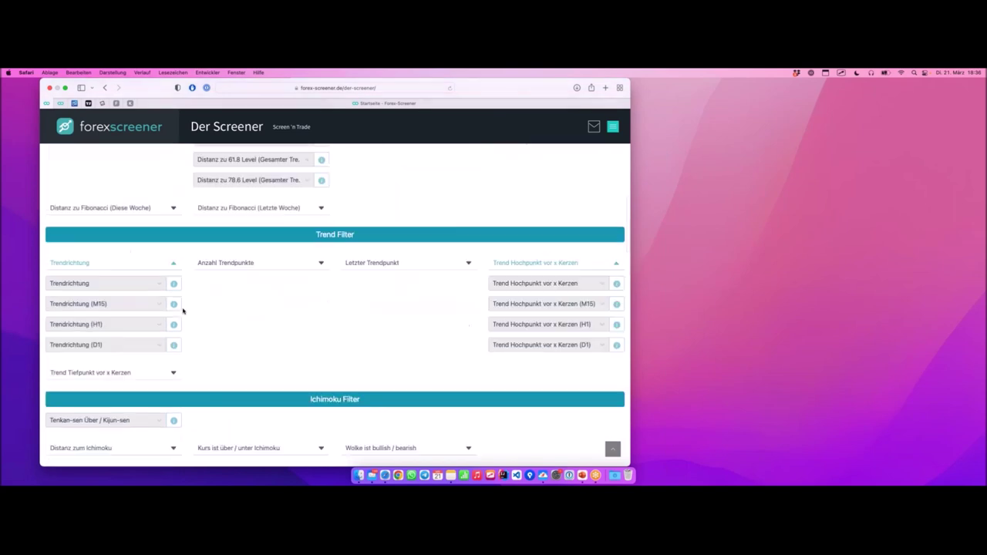
scroll(182, 311, up, 3)
click(266, 303)
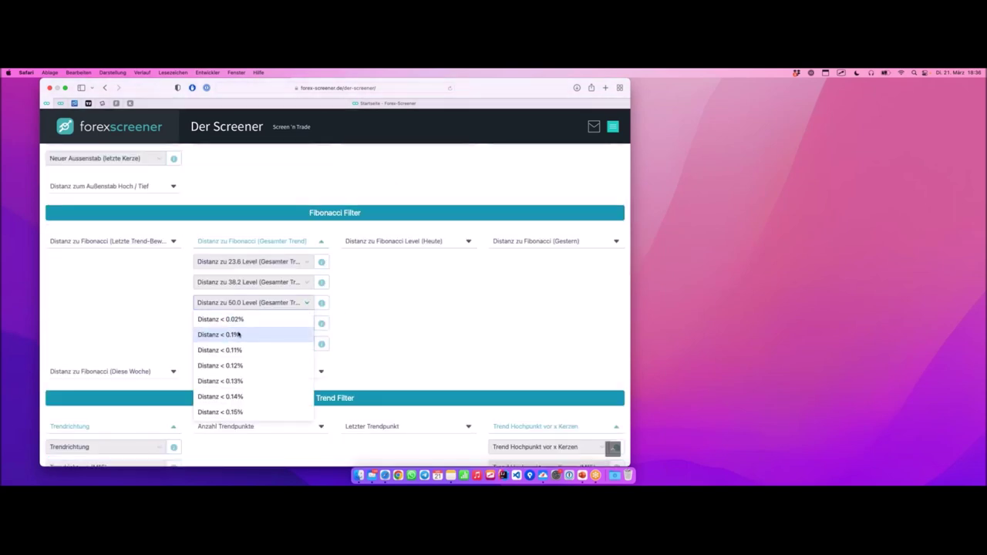
click(241, 334)
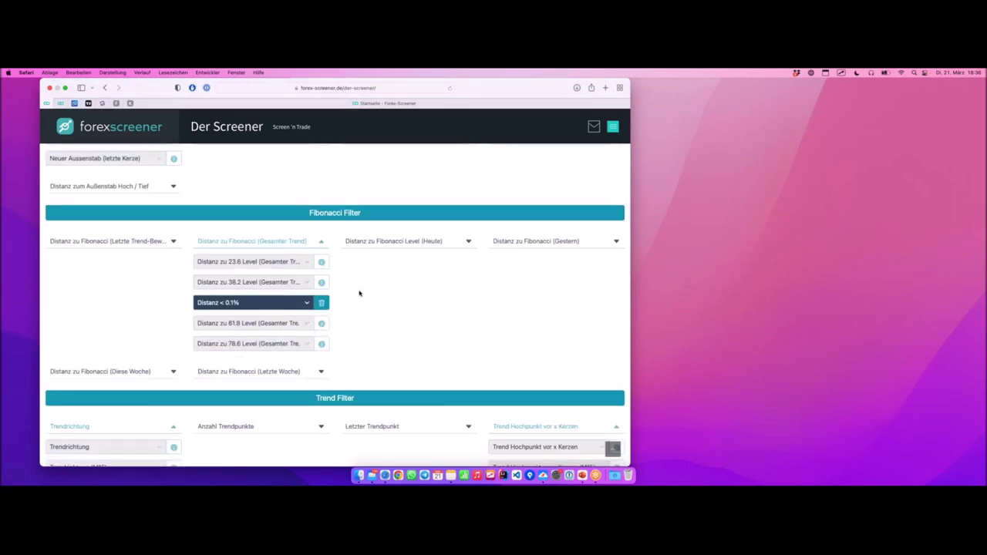
scroll(359, 293, down, 15)
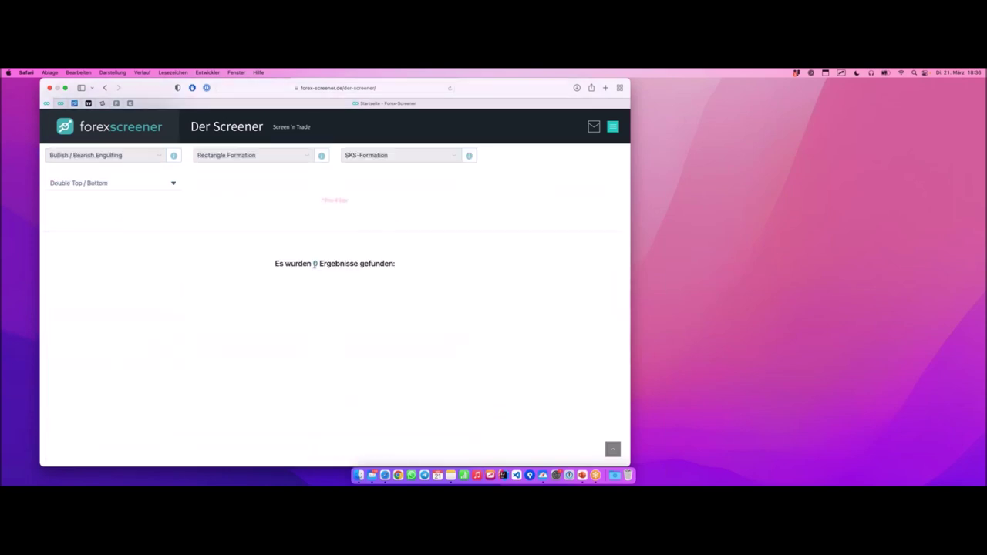
double_click(314, 263)
Clear the Letzter Inverted Hammer filter and switch to the Fibonacci Retracements presentation slide for Trading-Setup #1.
scroll(337, 264, up, 2)
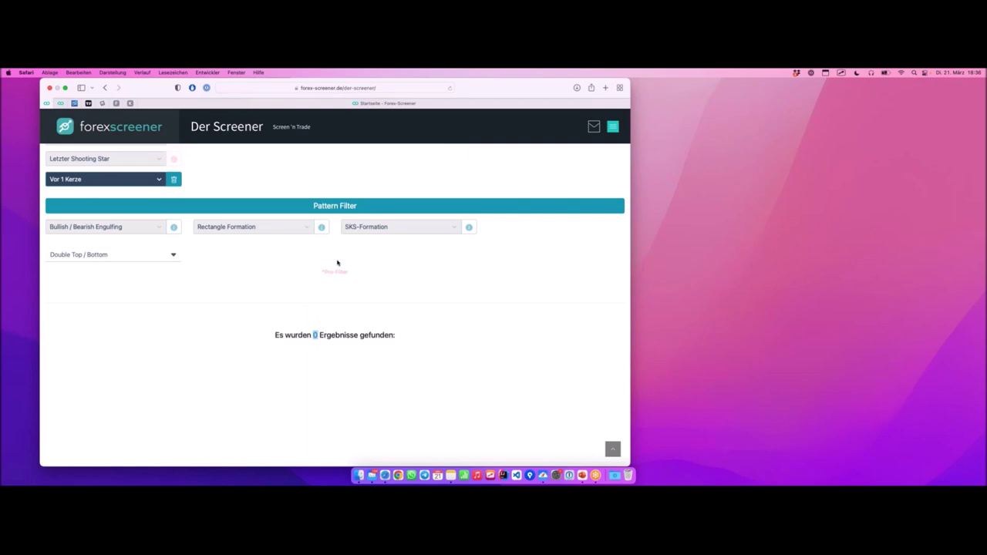
click(173, 179)
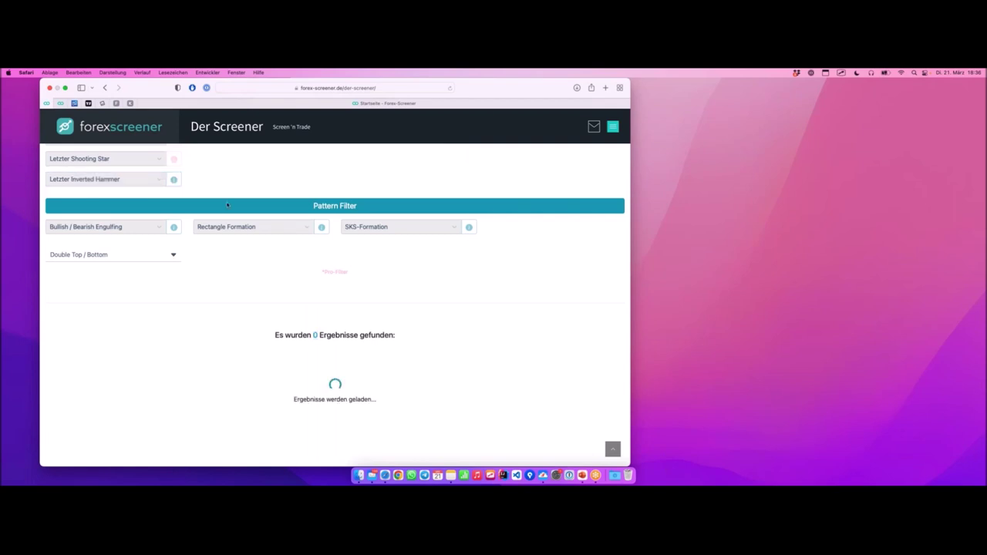
key(ctrl+Right)
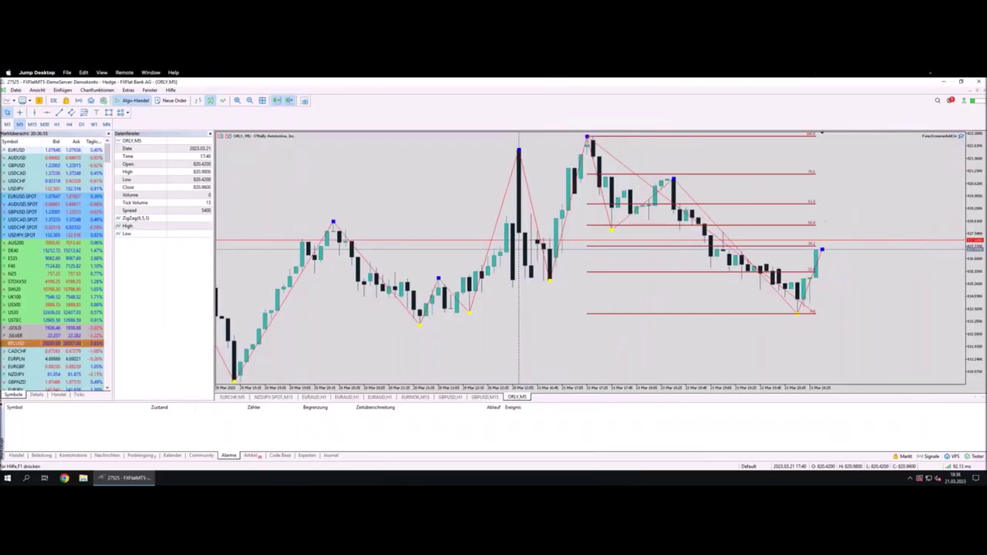
key(ctrl+Right)
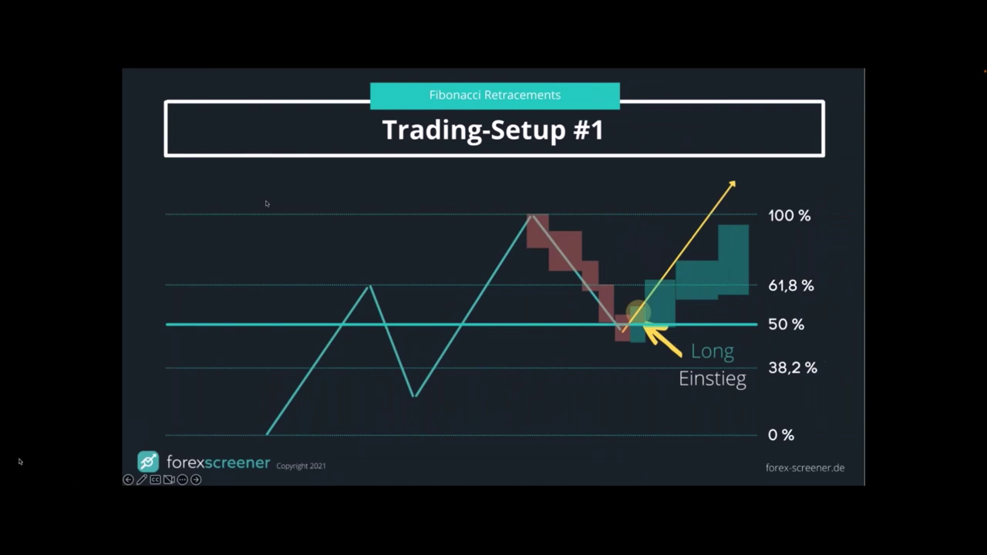